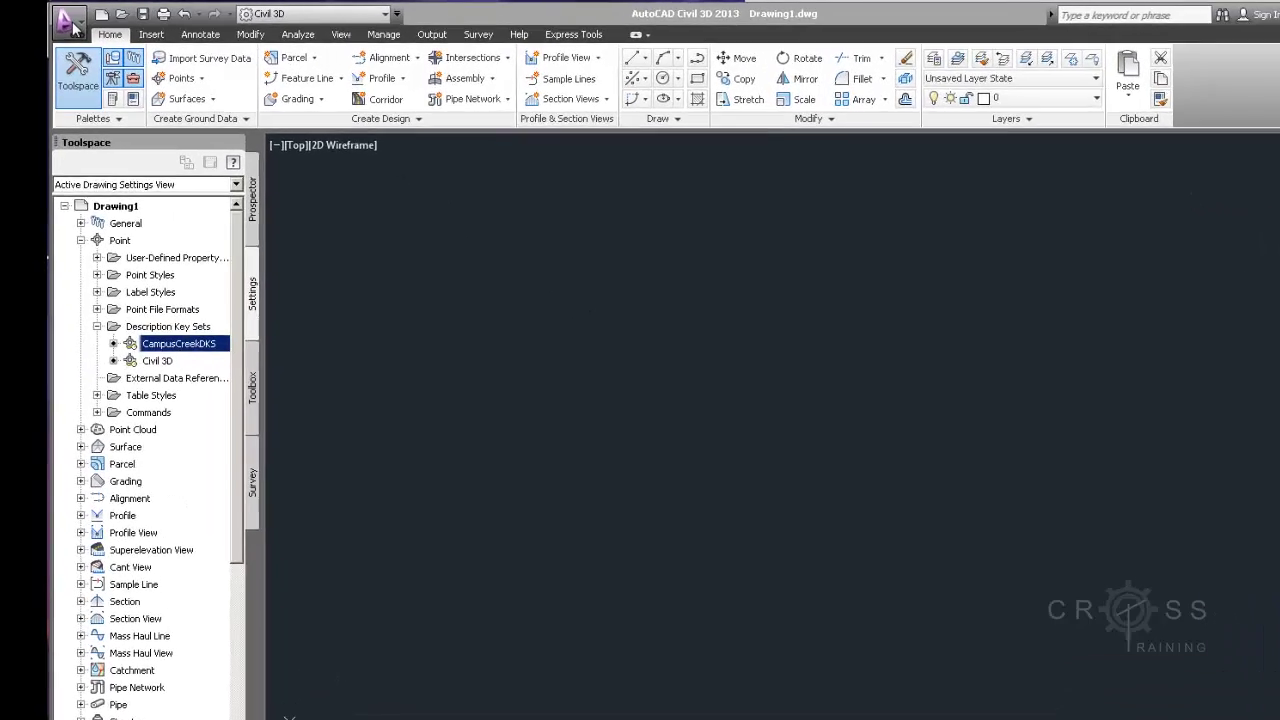
# Step: Start Save As and browse to E:\Projects\CampusCreek\CAD\02_SurveyDatabases as the save location
pyautogui.click(57, 18)
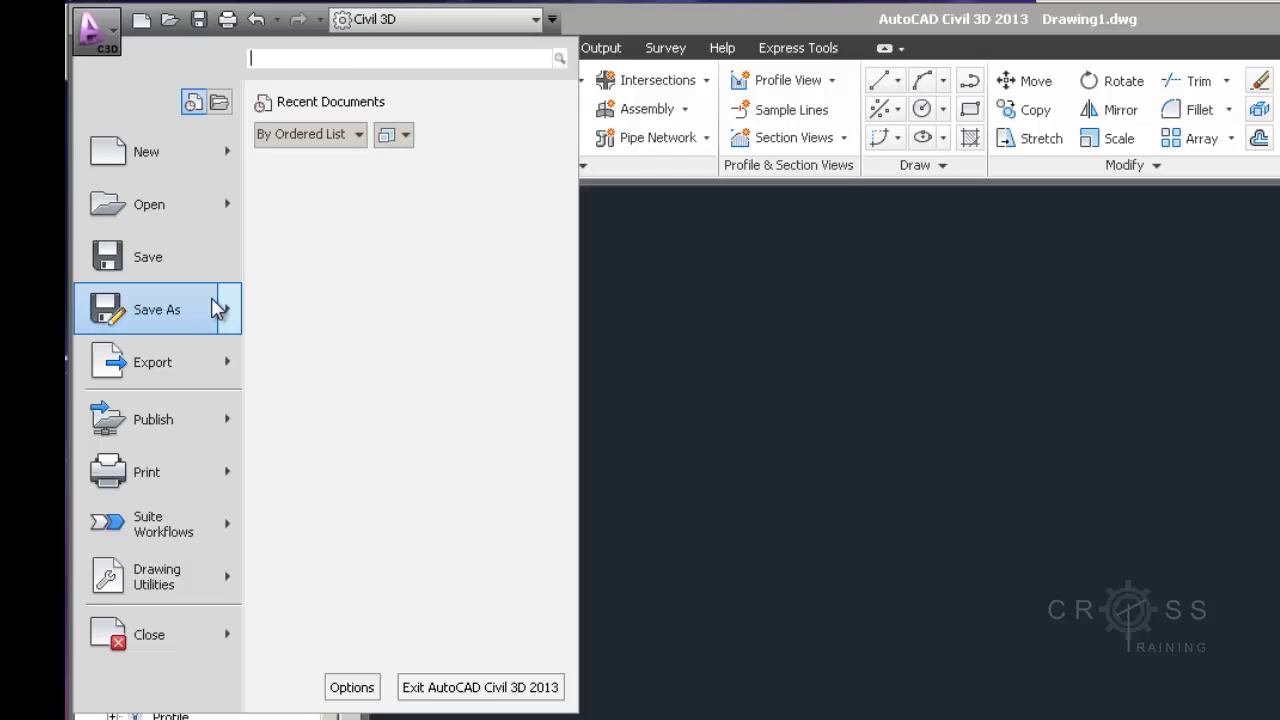
pyautogui.moveTo(218, 309)
pyautogui.click(390, 178)
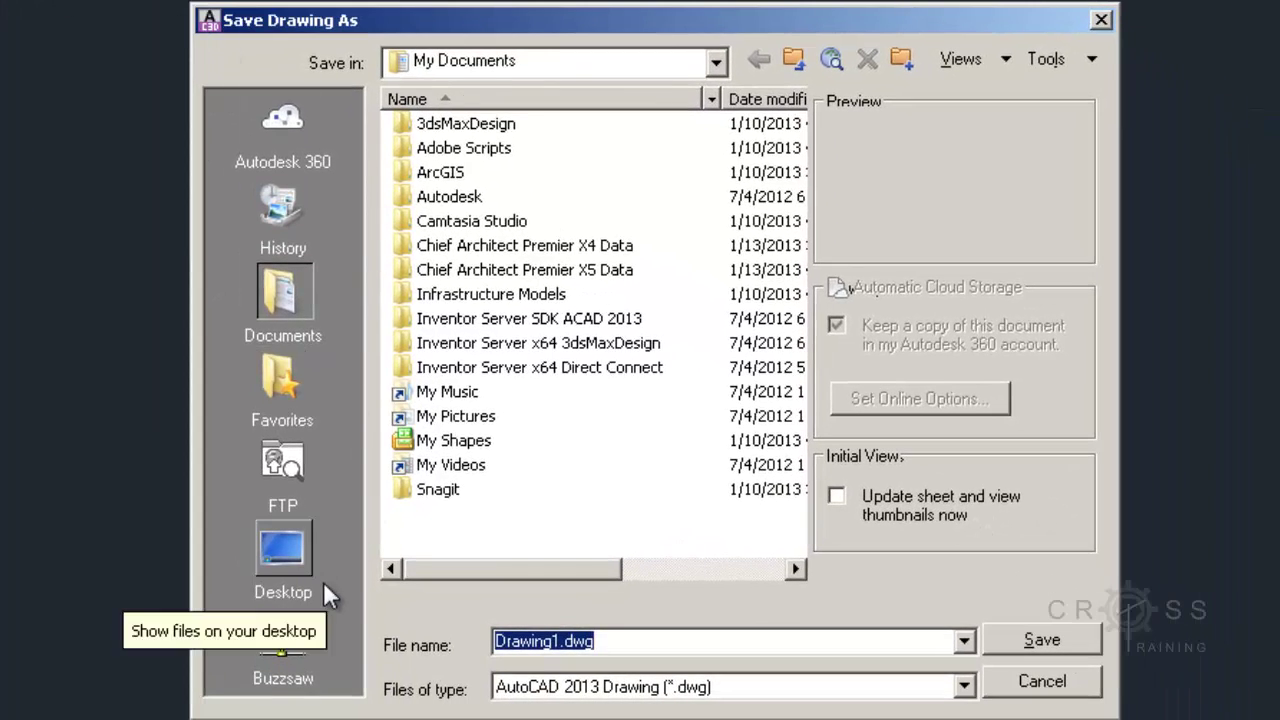
pyautogui.click(326, 593)
pyautogui.doubleClick(424, 174)
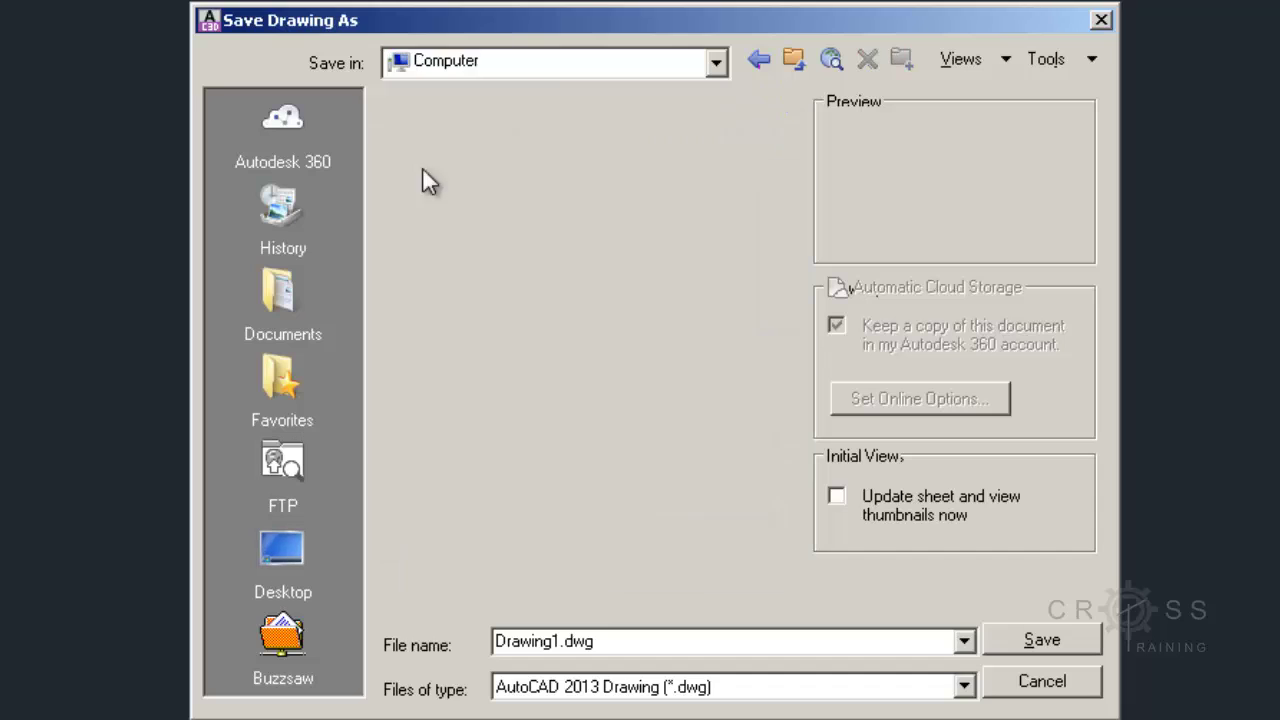
pyautogui.click(490, 199)
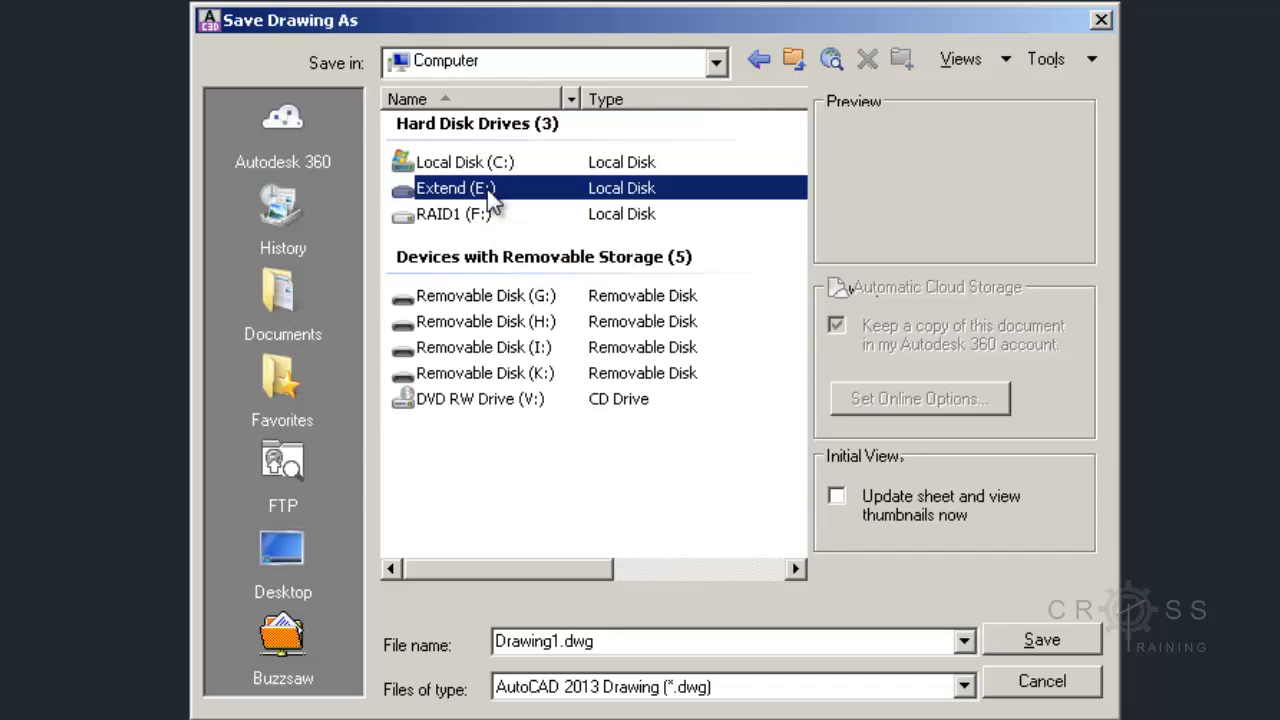
pyautogui.doubleClick(490, 199)
pyautogui.doubleClick(474, 274)
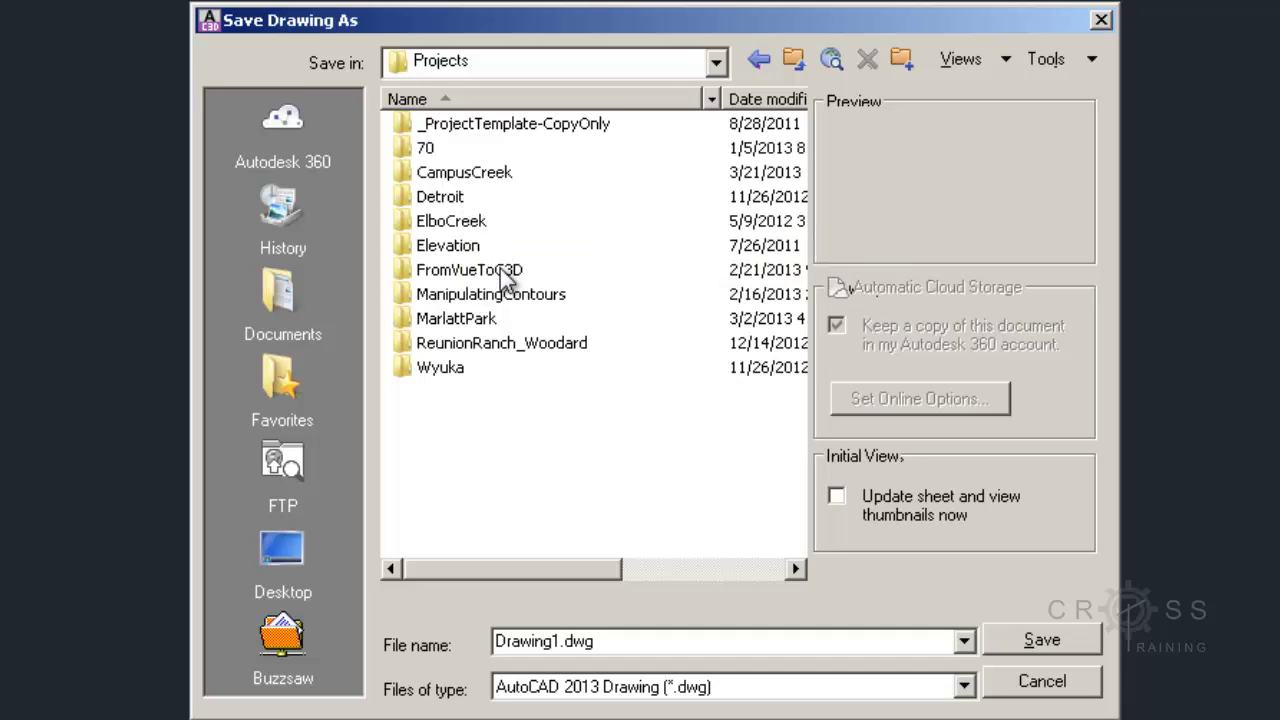
pyautogui.doubleClick(490, 174)
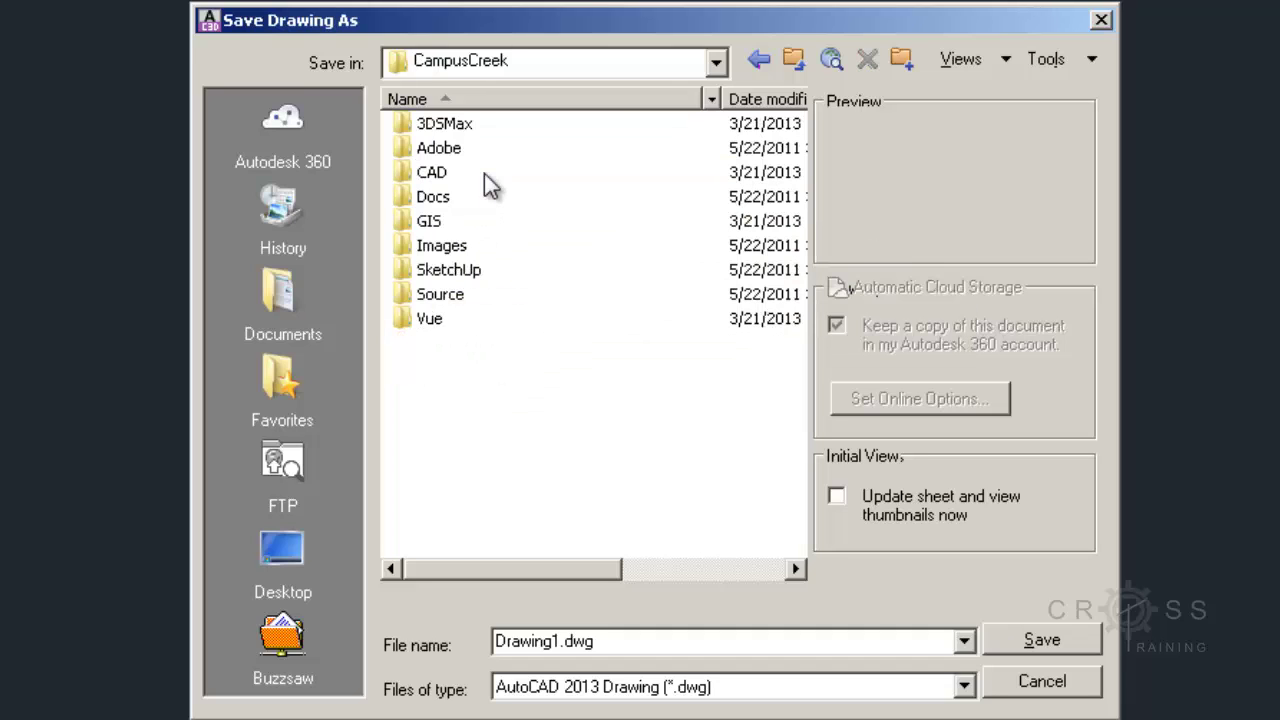
pyautogui.doubleClick(434, 172)
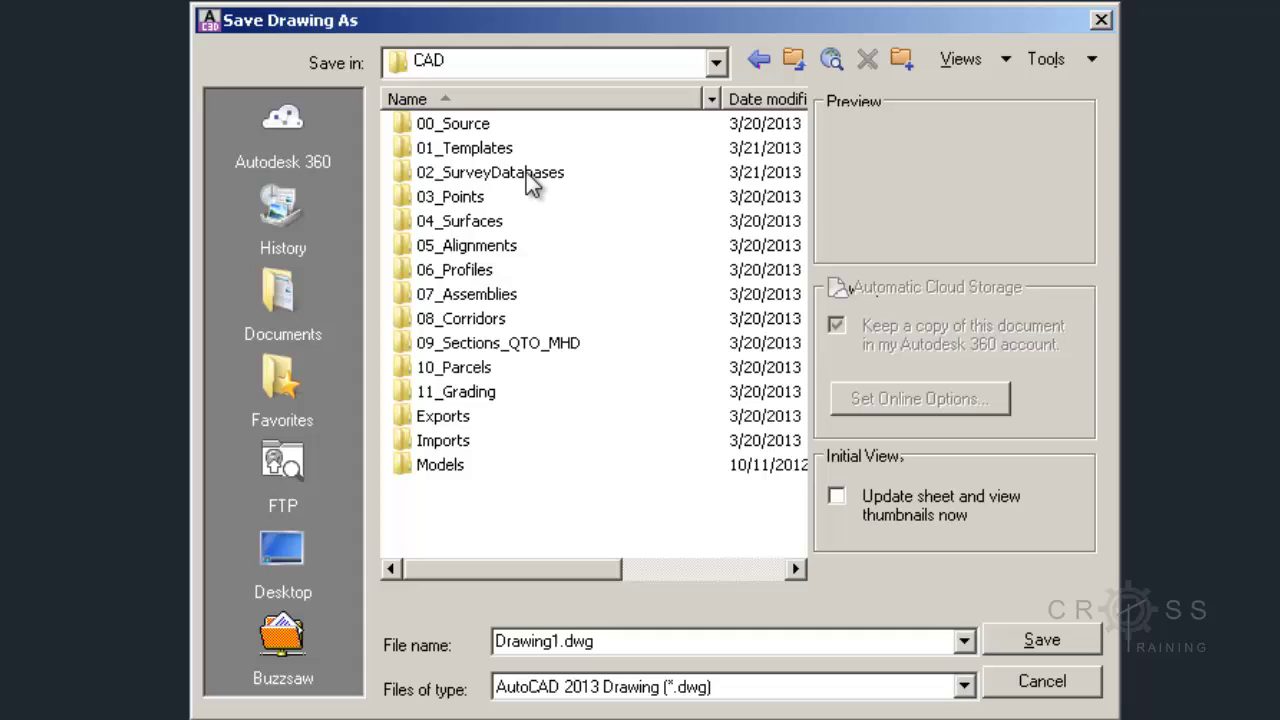
pyautogui.click(540, 182)
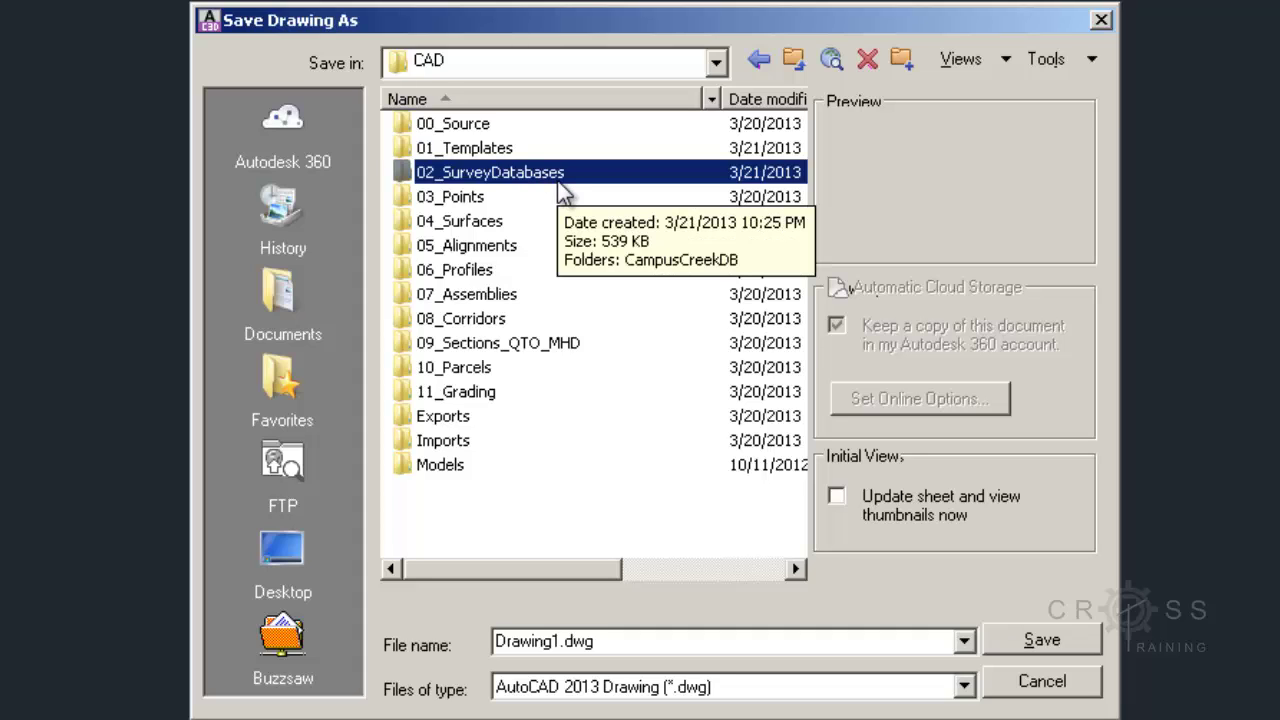
pyautogui.doubleClick(560, 181)
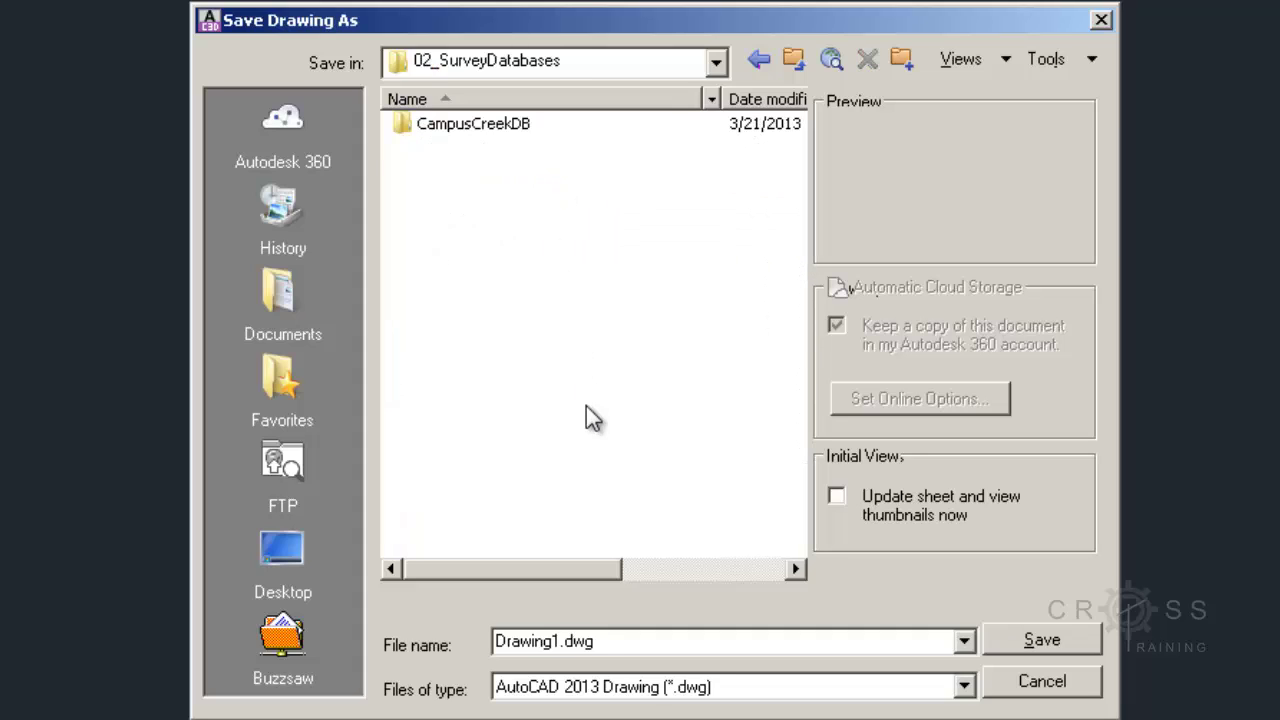
# Step: Name the drawing 2012-03-21_v01_CampusCreek.dwg, save it, and switch to the CampusCreekDB folder
pyautogui.doubleClick(560, 642)
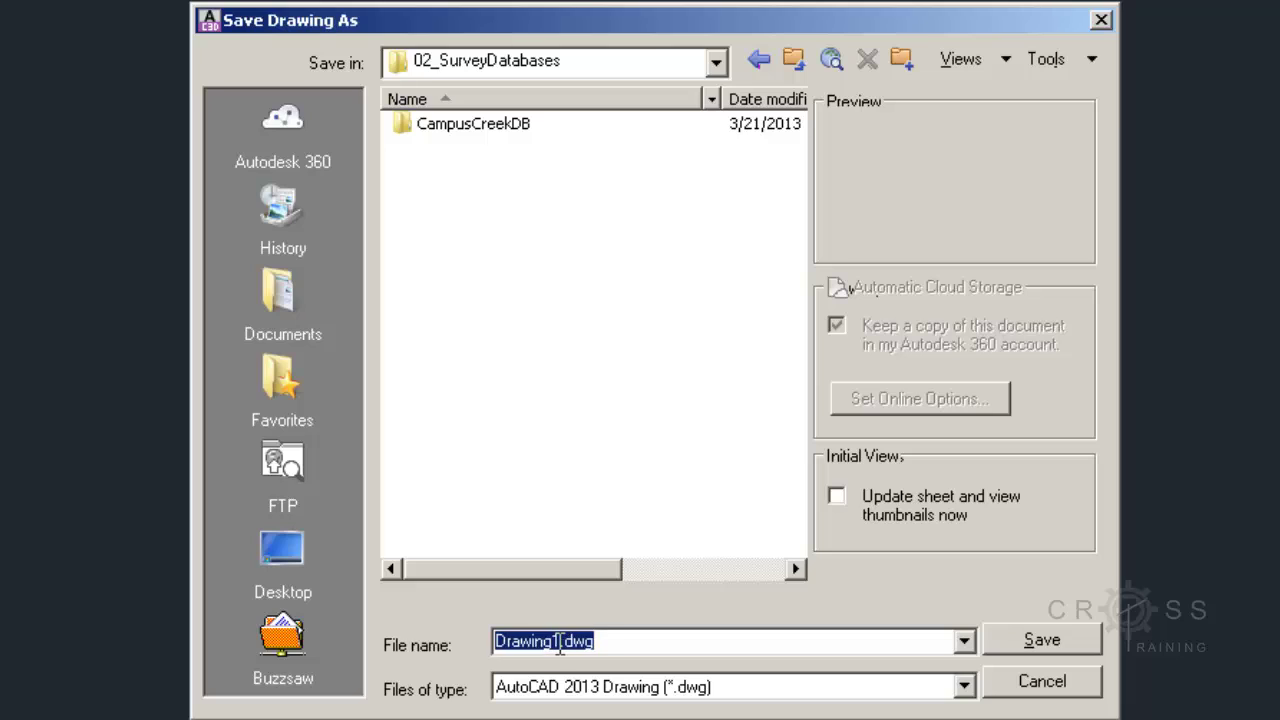
pyautogui.moveTo(563, 641); pyautogui.dragTo(488, 630)
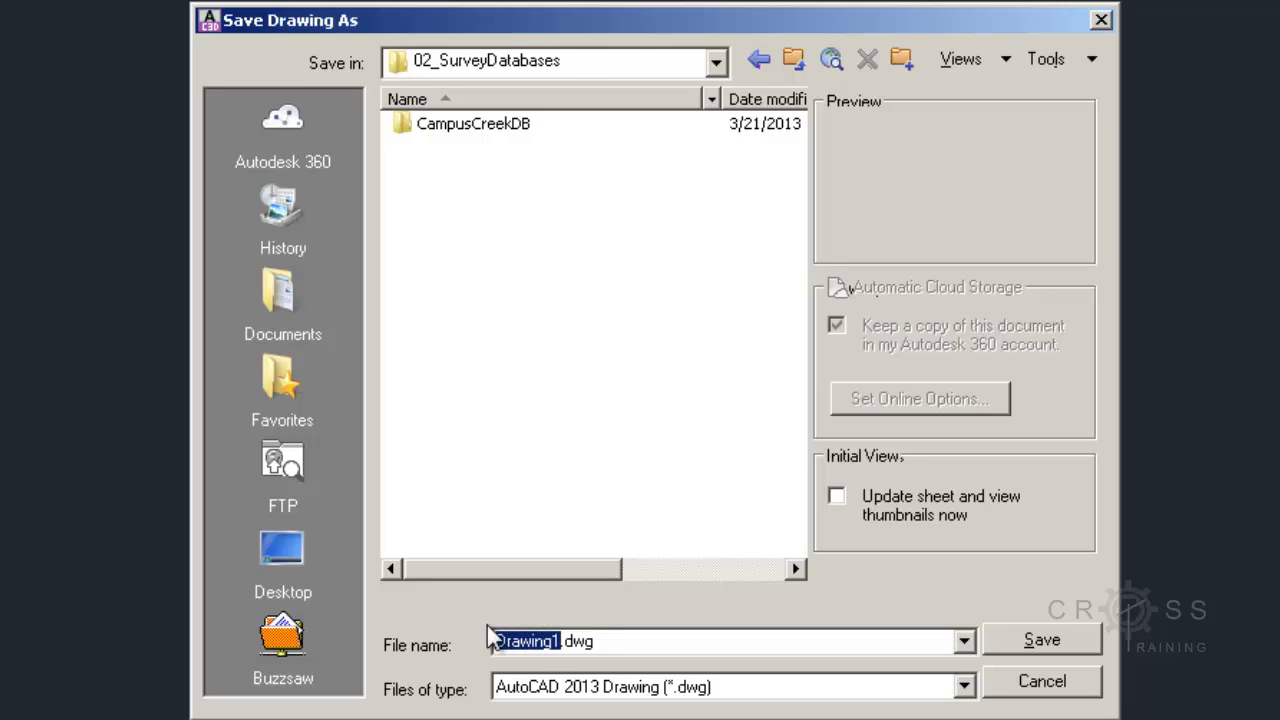
pyautogui.write('CampusCreek')
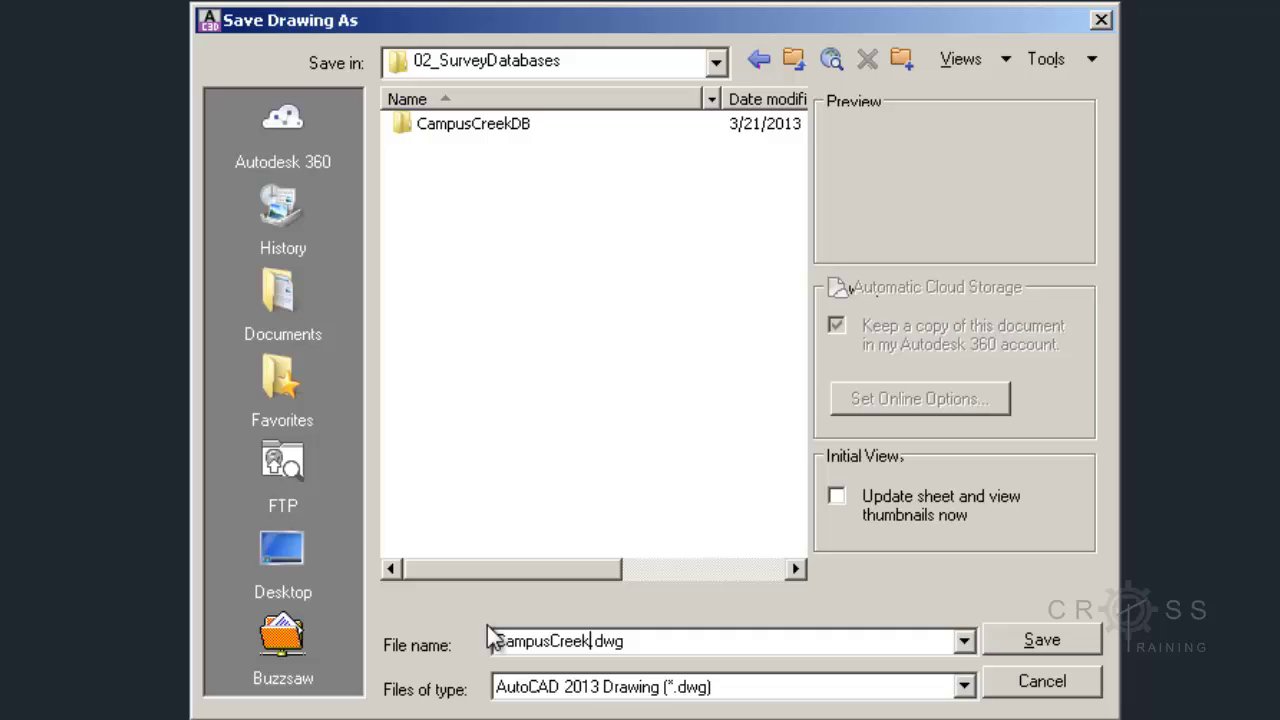
pyautogui.press('Left')
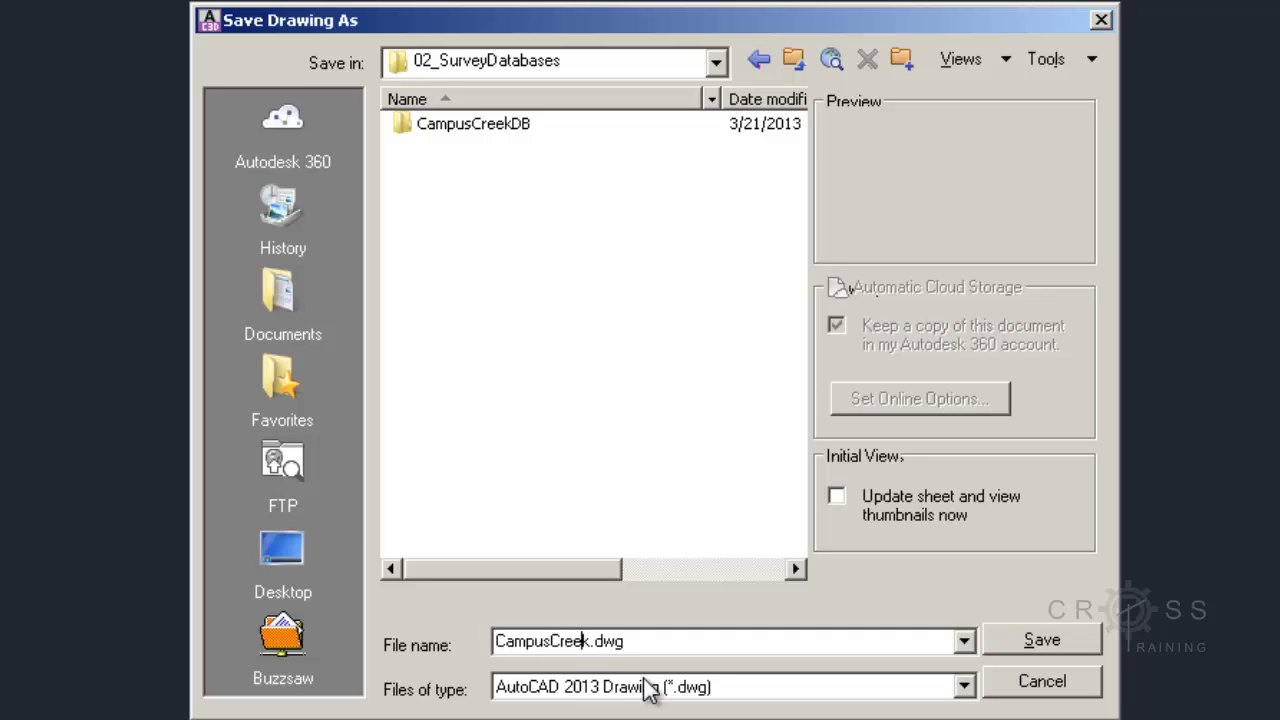
pyautogui.press('Home')
pyautogui.write('2012')
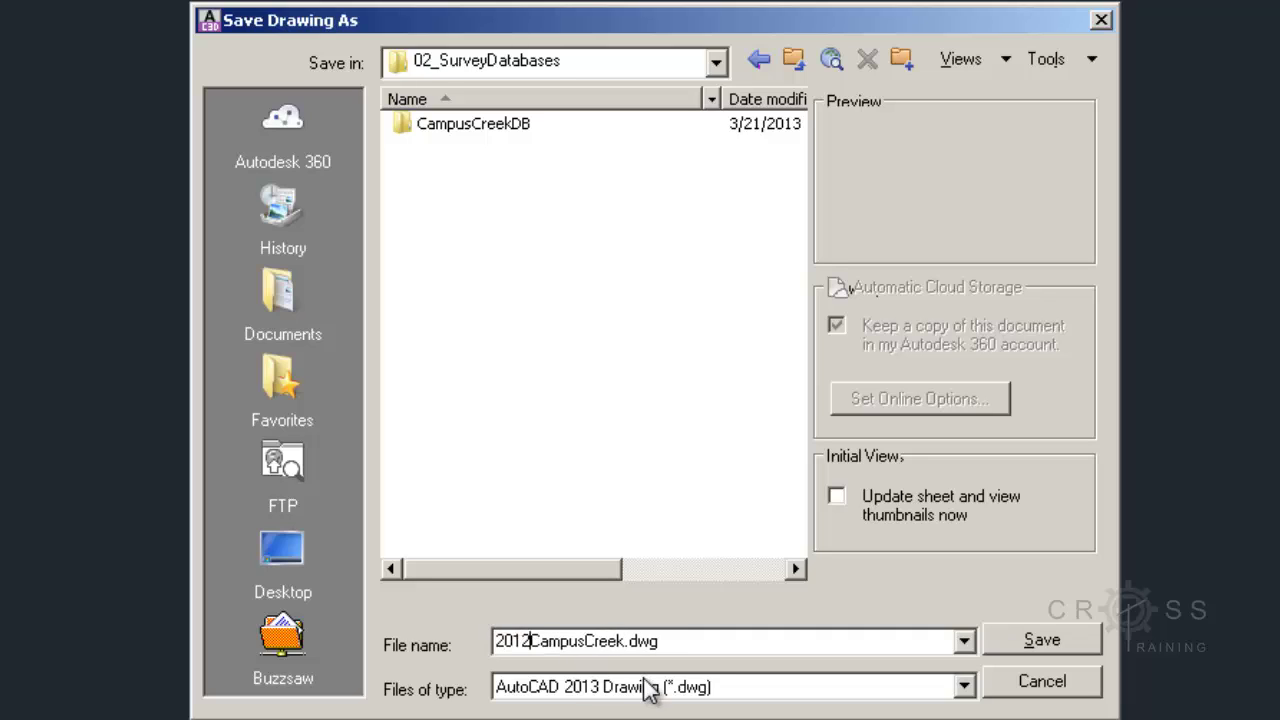
pyautogui.write('-0')
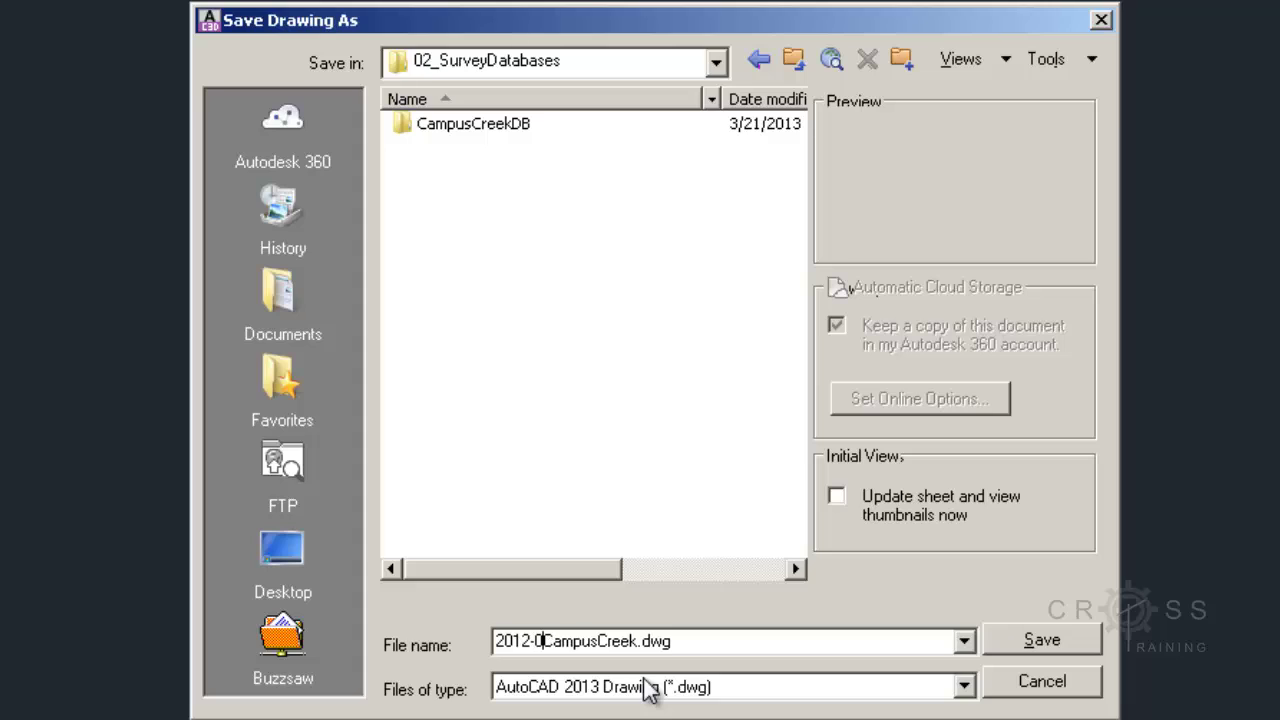
pyautogui.write('3-21')
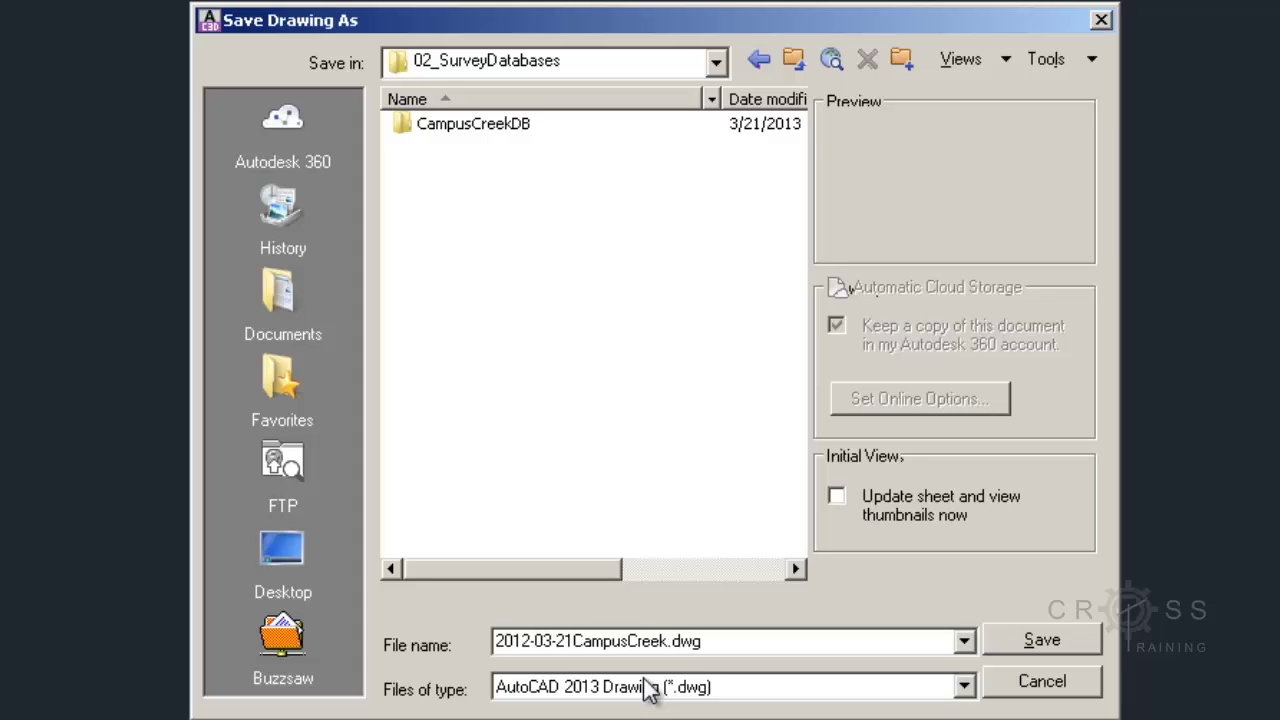
pyautogui.write('_')
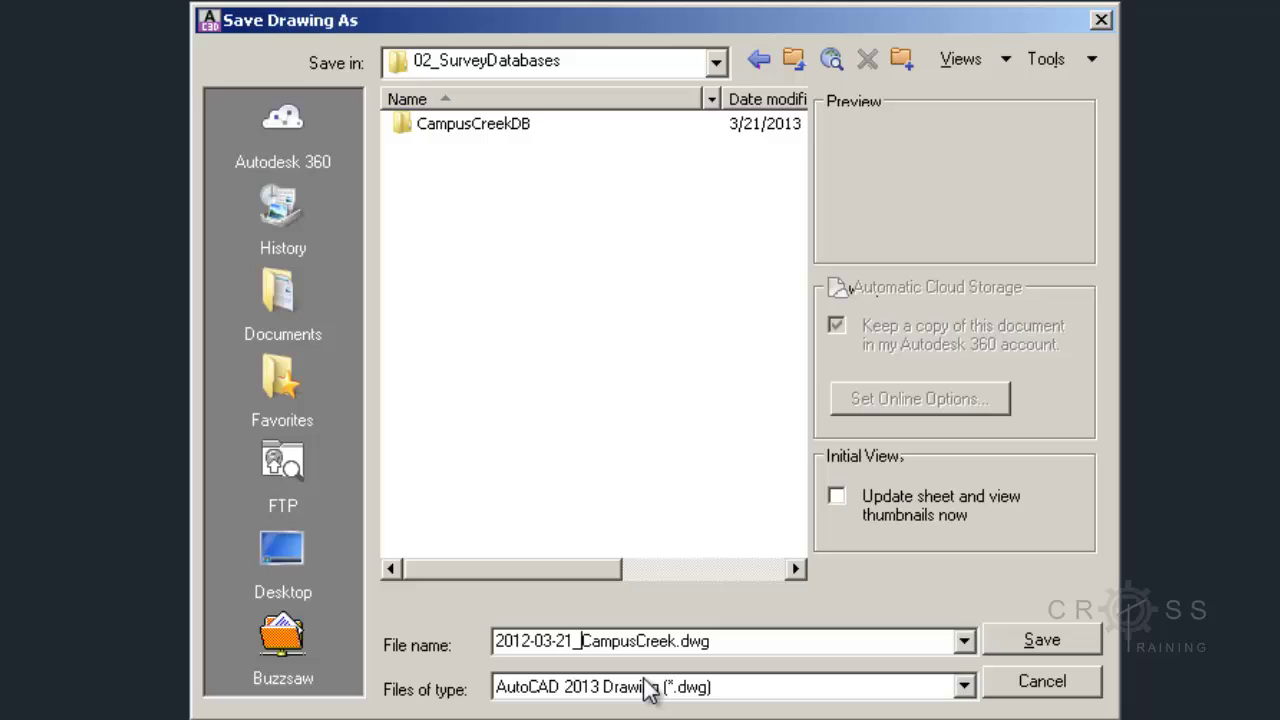
pyautogui.write('v01')
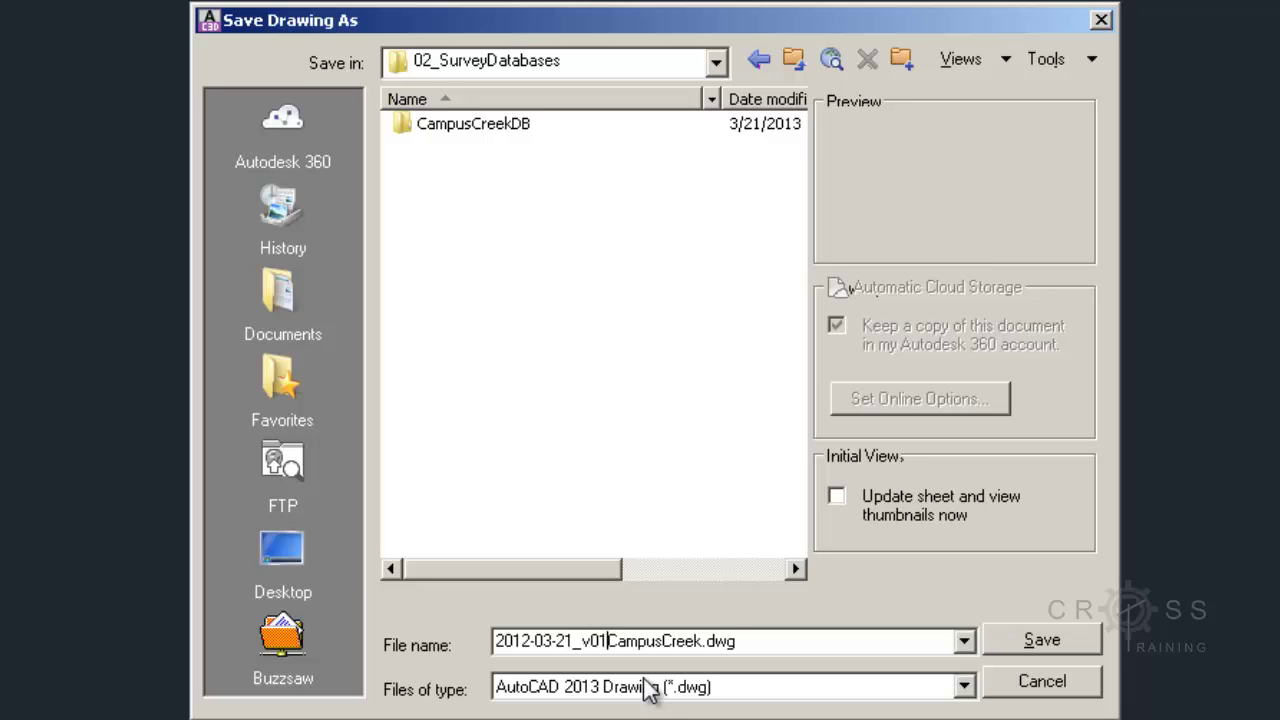
pyautogui.write('_')
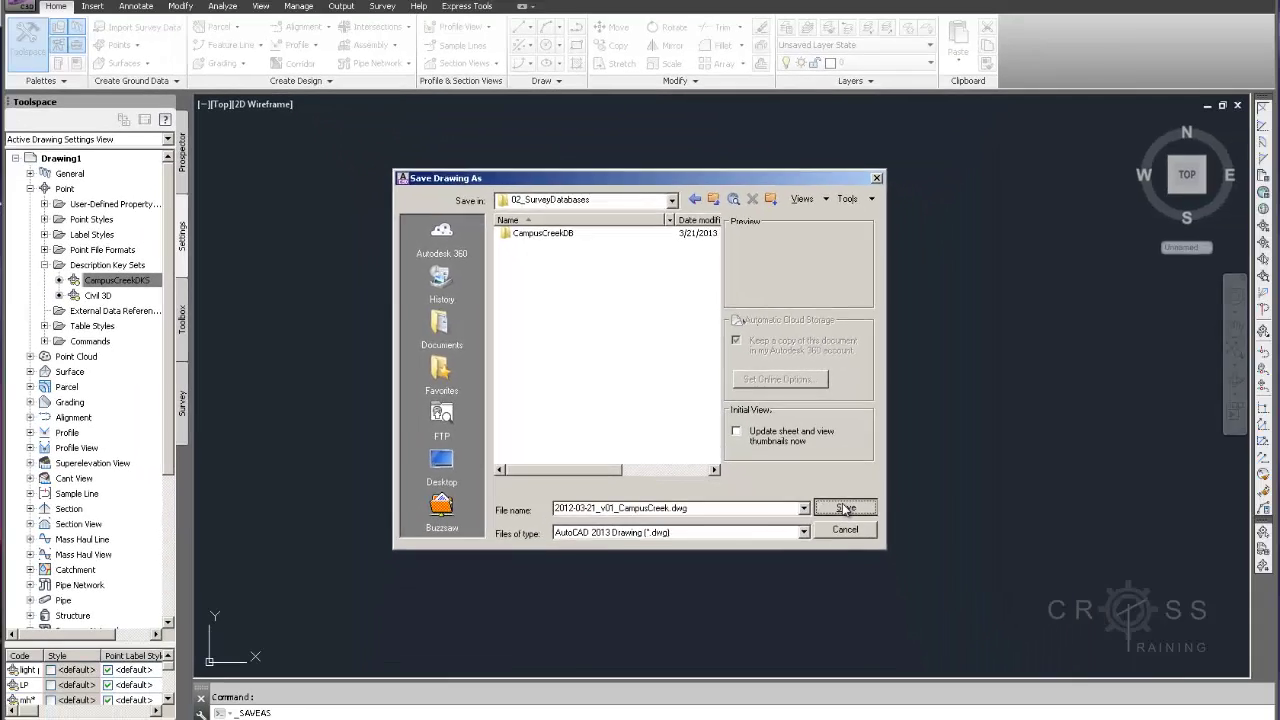
pyautogui.click(1040, 641)
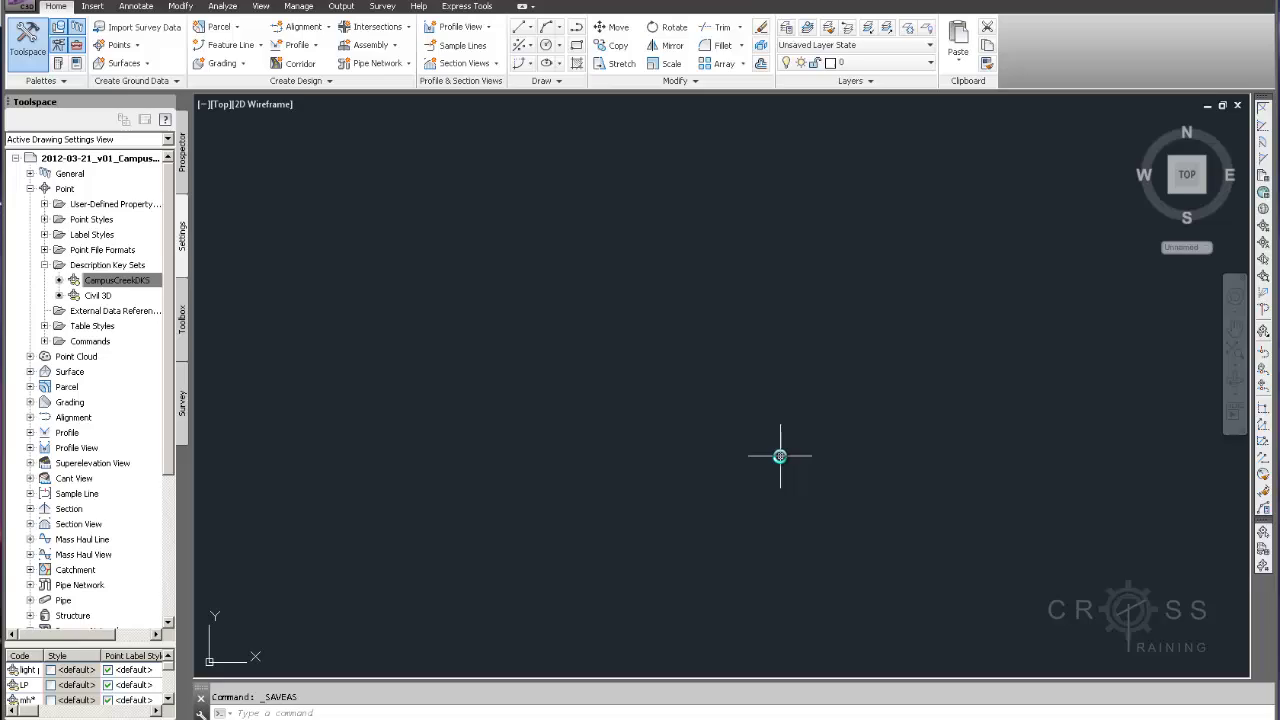
pyautogui.hotkey('alt', 'Tab')
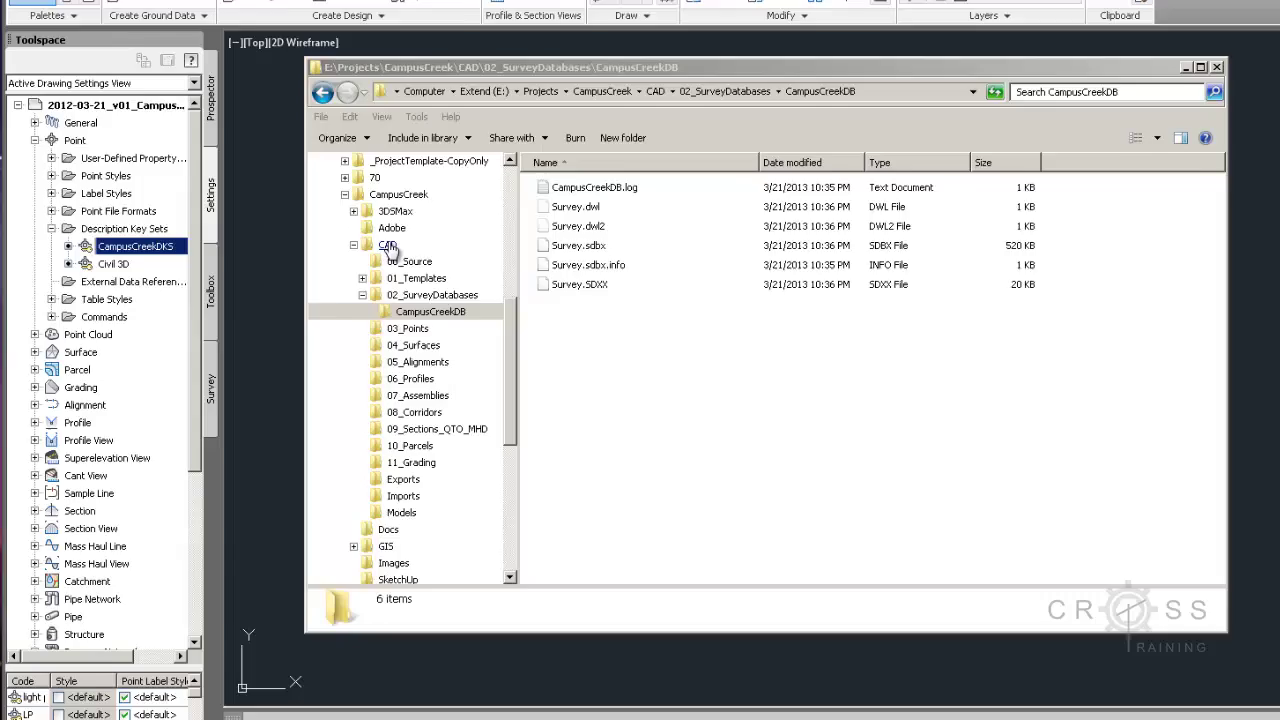
# Step: Copy Campus Creek09122012_Pt Data_EastNorth.txt into CAD\00_Source and widen the Name column
pyautogui.click(334, 305)
pyautogui.click(292, 297)
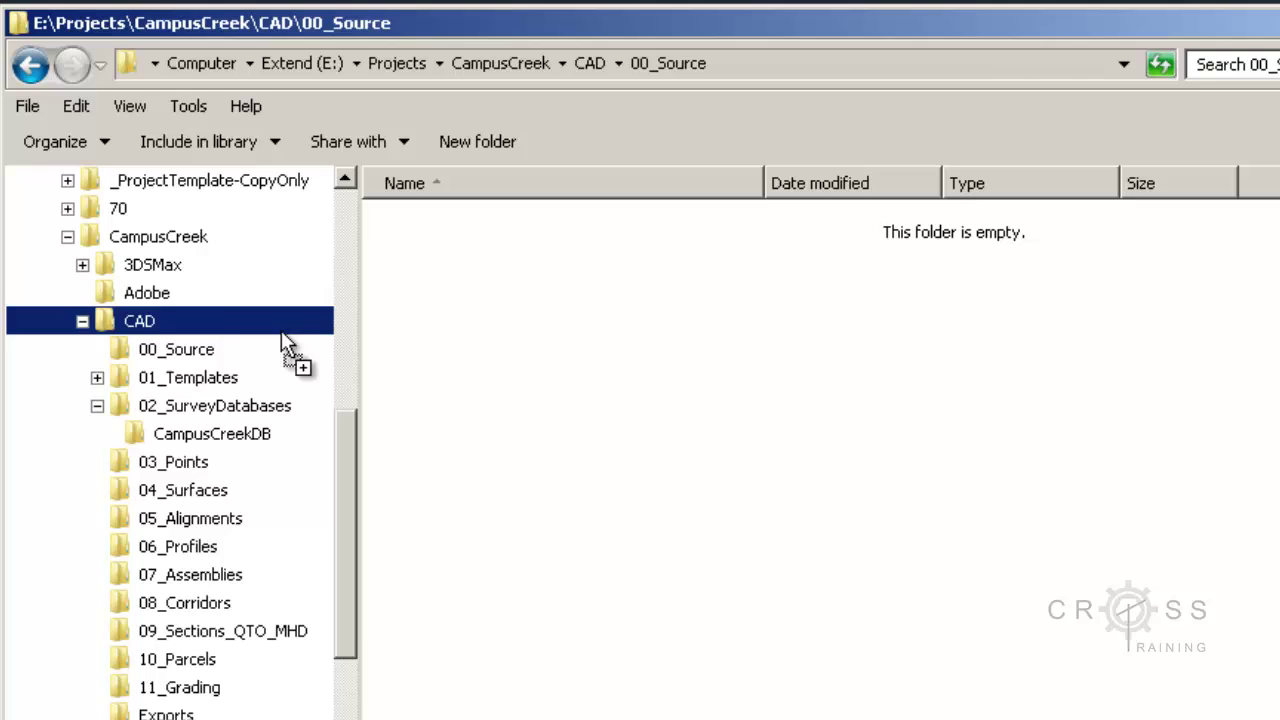
pyautogui.moveTo(286, 349); pyautogui.dragTo(505, 303)
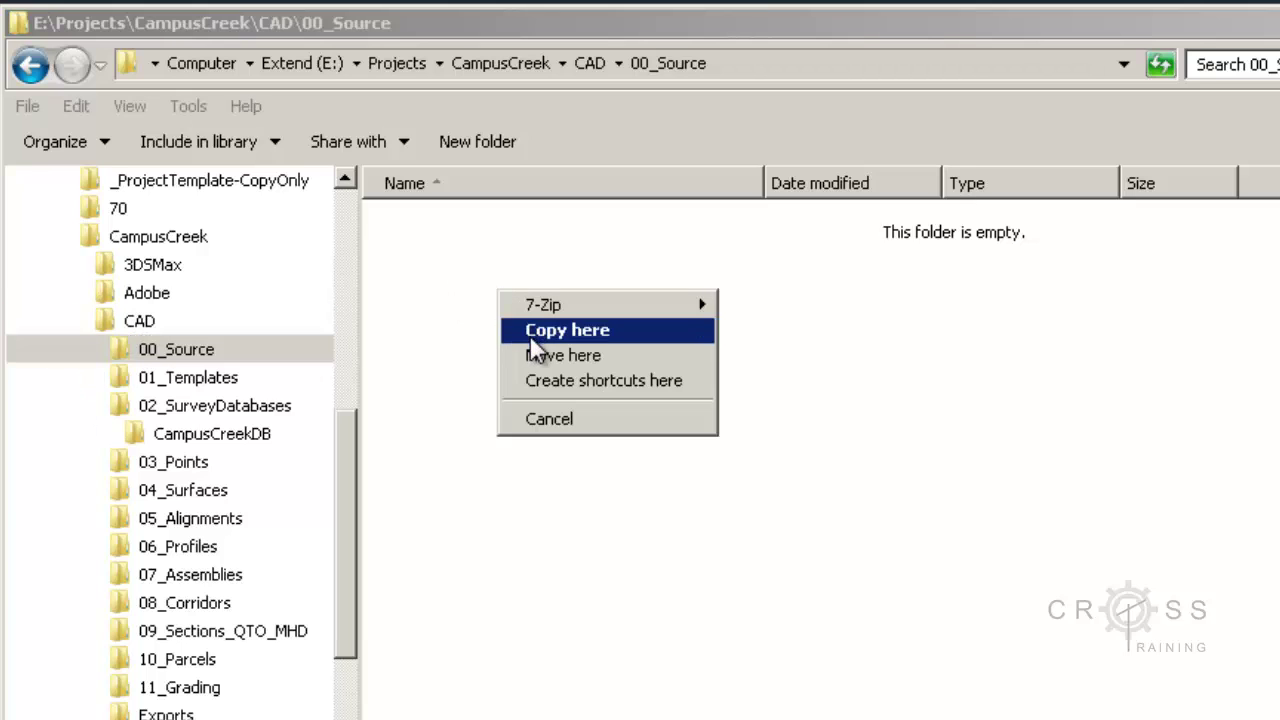
pyautogui.click(530, 337)
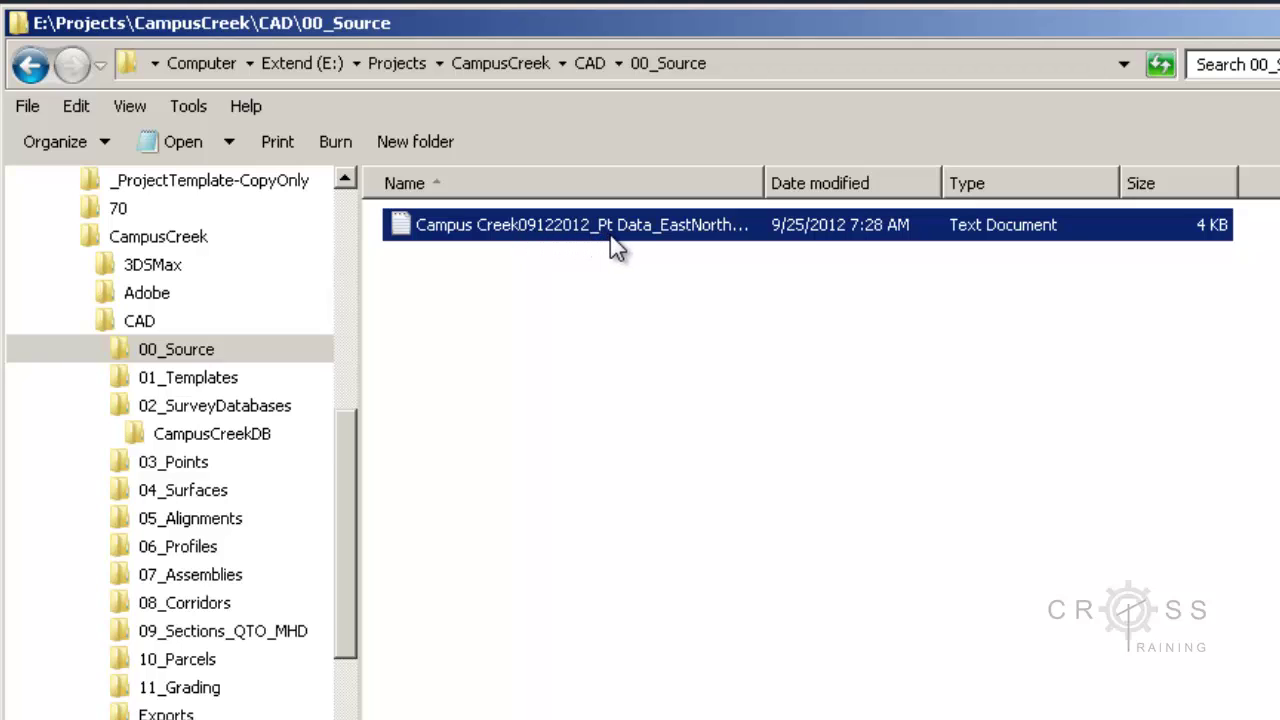
pyautogui.moveTo(764, 183); pyautogui.dragTo(876, 185)
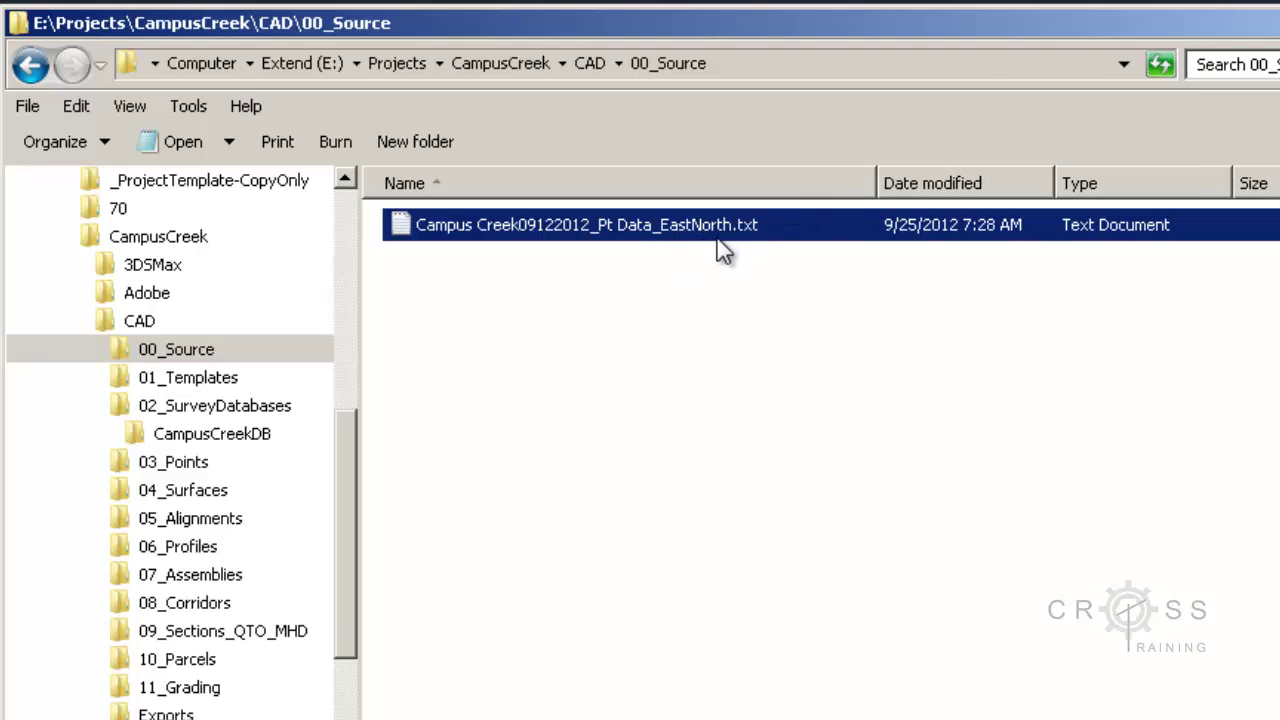
pyautogui.doubleClick(617, 237)
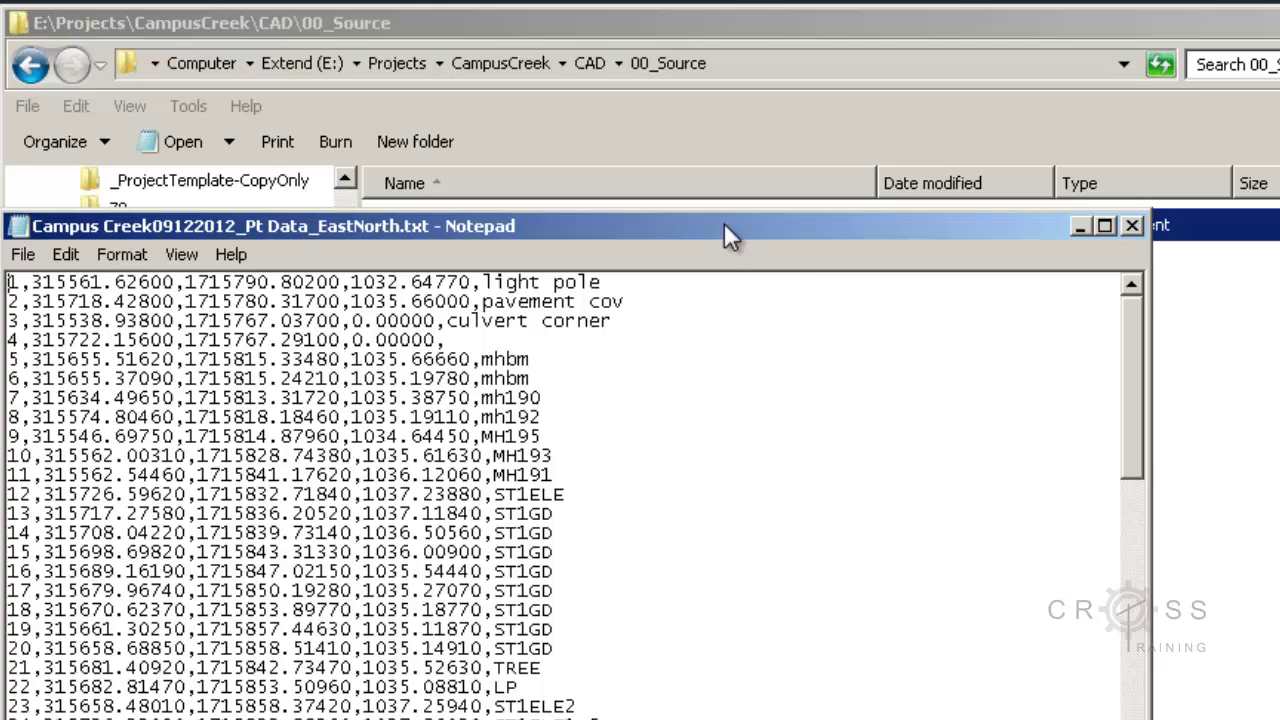
pyautogui.moveTo(713, 225); pyautogui.dragTo(805, 268)
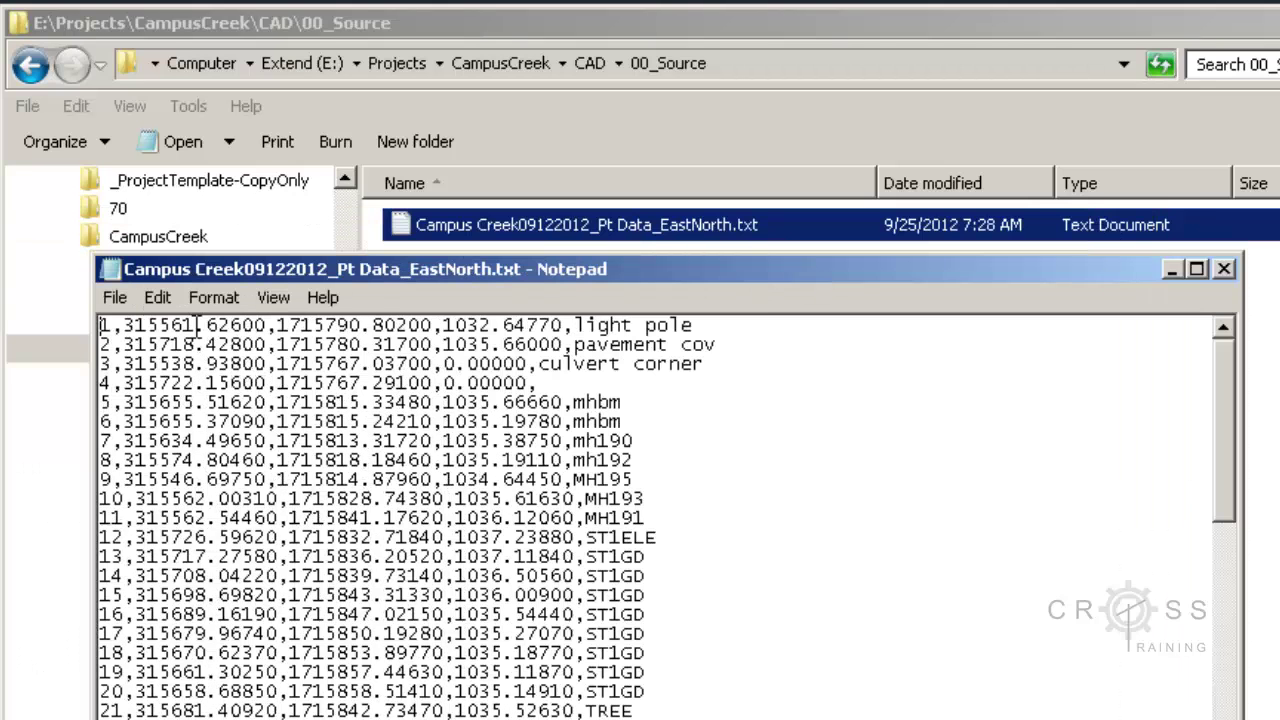
pyautogui.moveTo(128, 334); pyautogui.dragTo(409, 330)
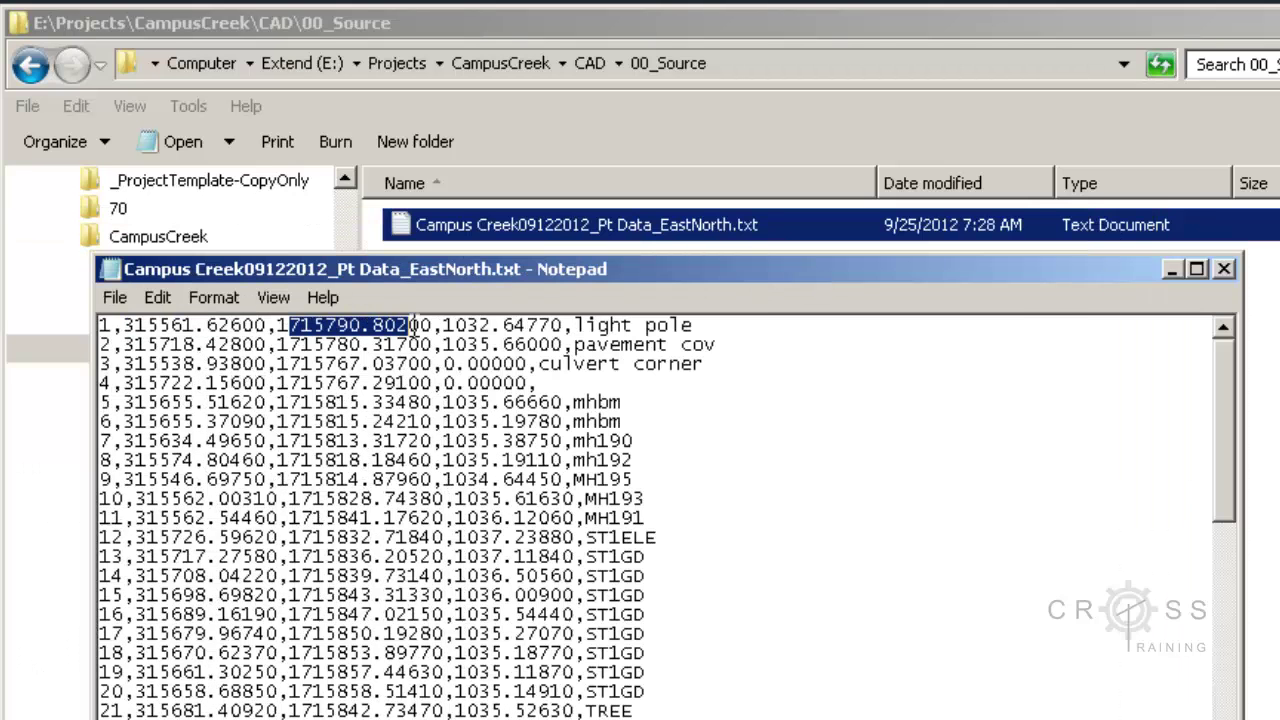
pyautogui.click(1224, 269)
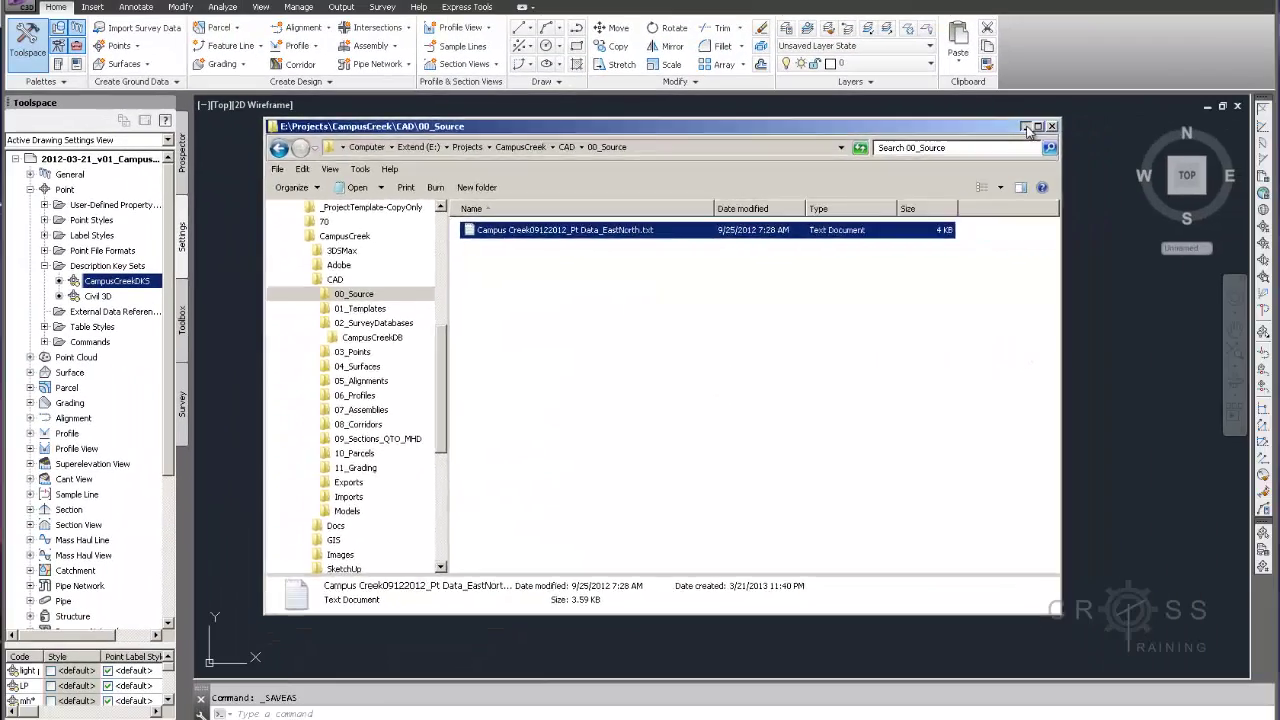
# Step: Close Explorer and review the CampusCreekDB survey database's menu on the Toolspace Survey tab
pyautogui.click(1279, 74)
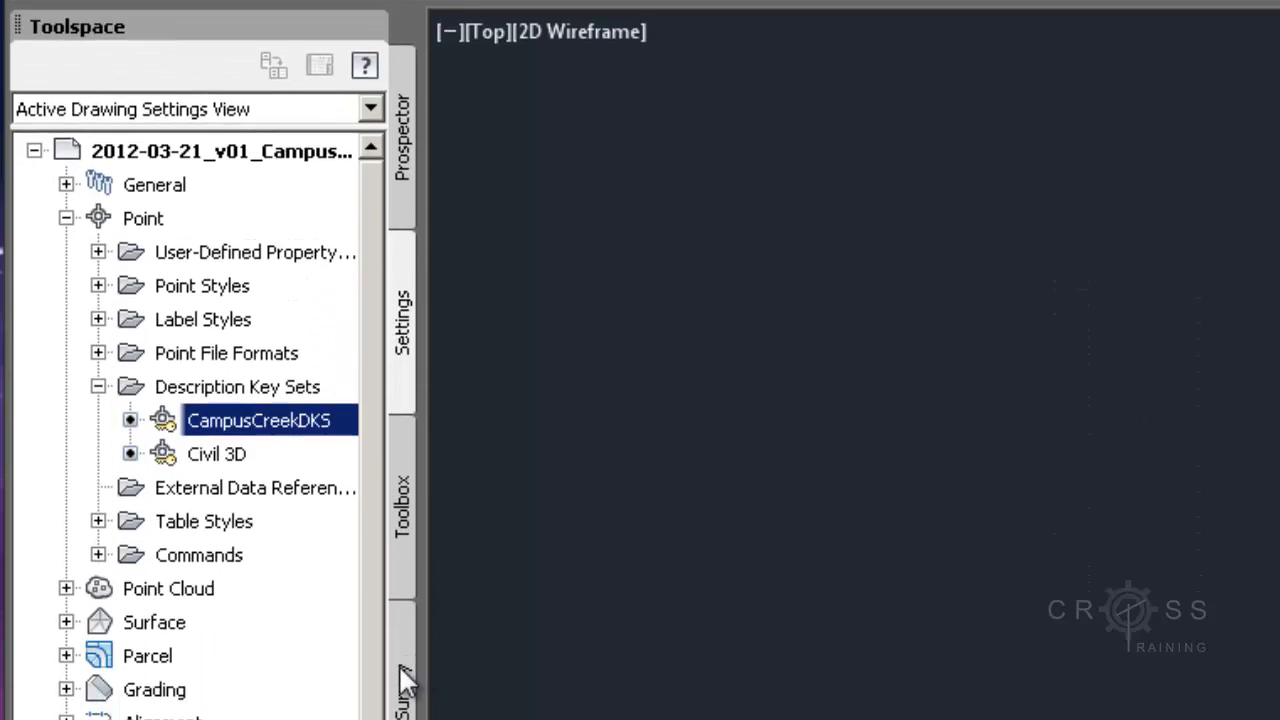
pyautogui.click(405, 685)
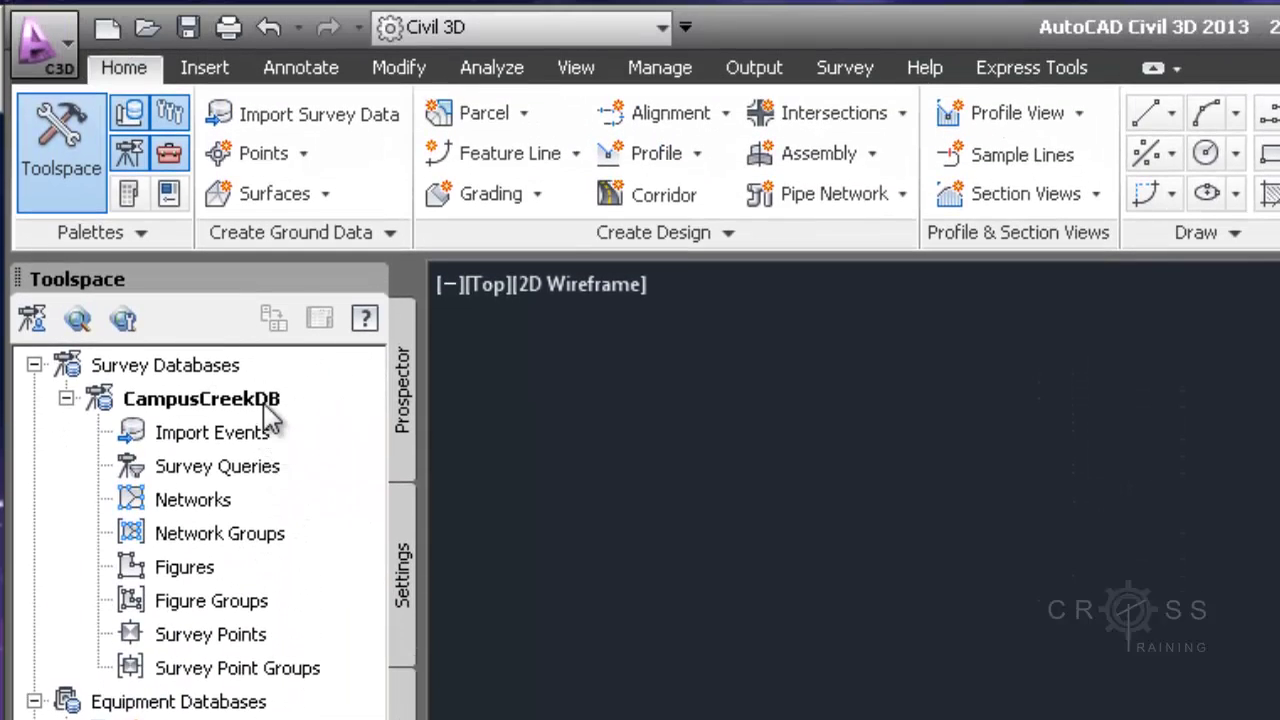
pyautogui.click(245, 150)
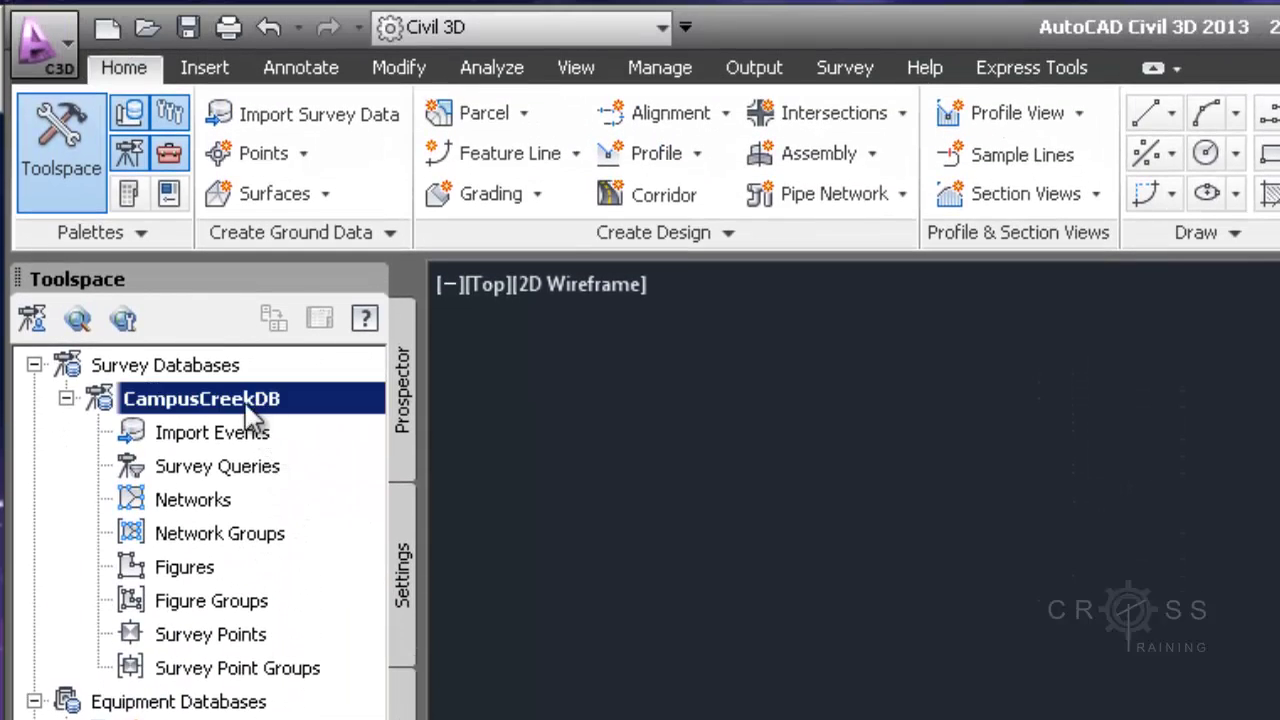
pyautogui.rightClick(305, 412)
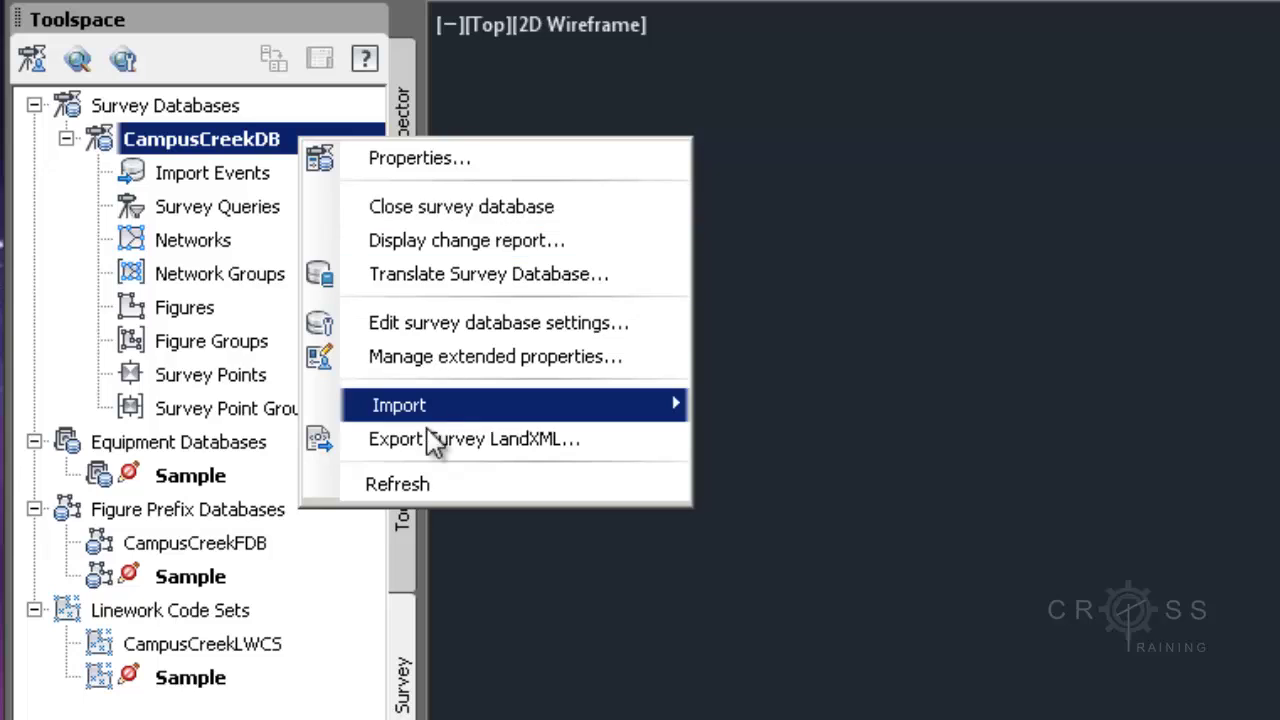
pyautogui.press('Escape')
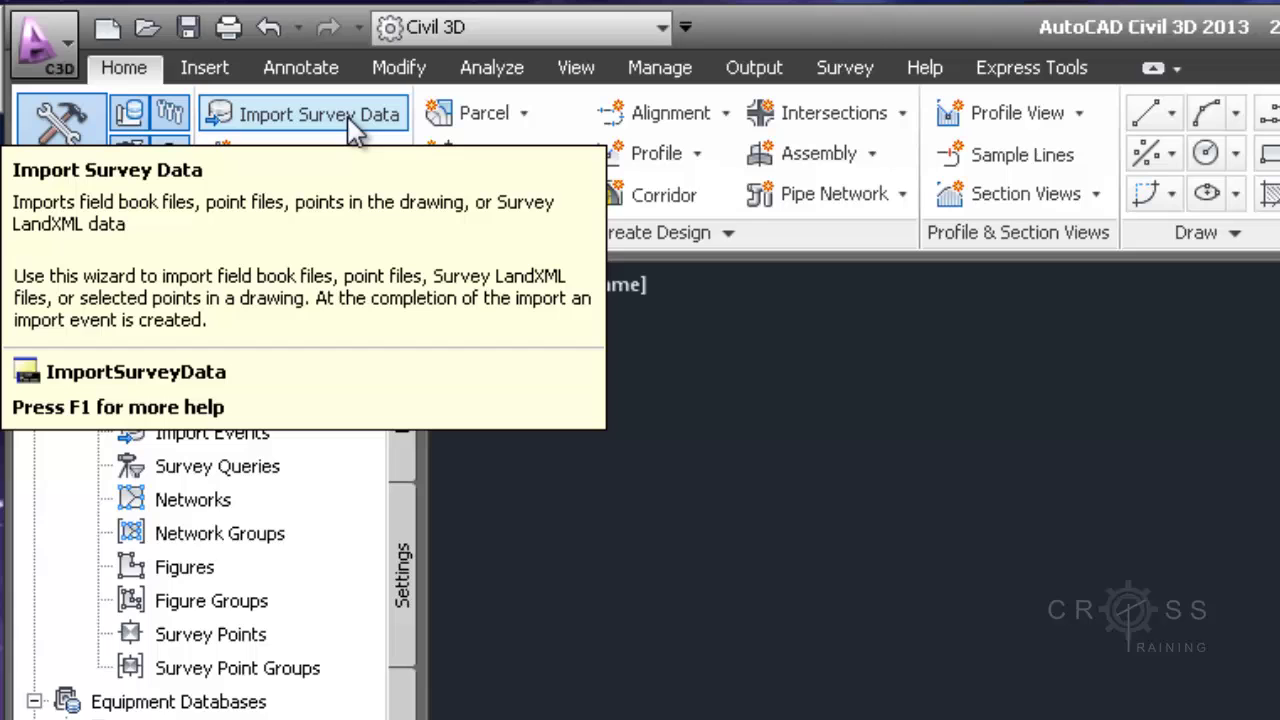
# Step: Launch Import Survey Data with CampusCreekDB as the target and advance to the data source page
pyautogui.click(350, 116)
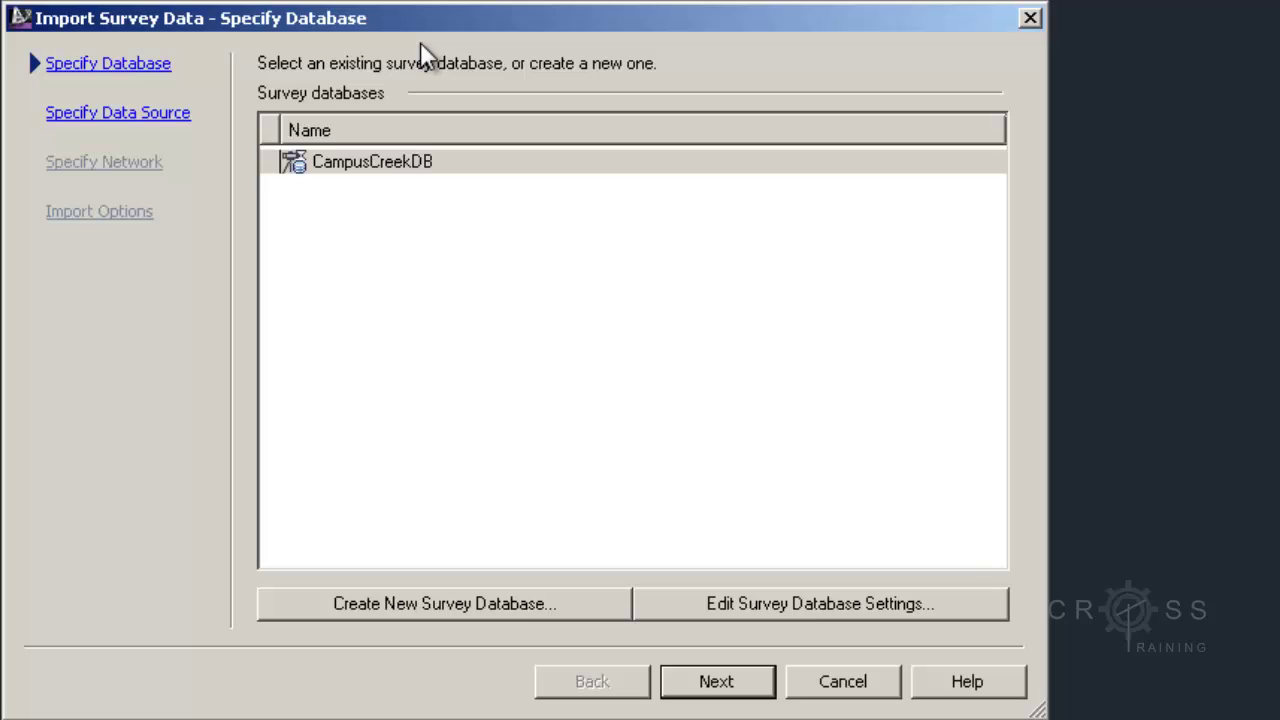
pyautogui.click(366, 172)
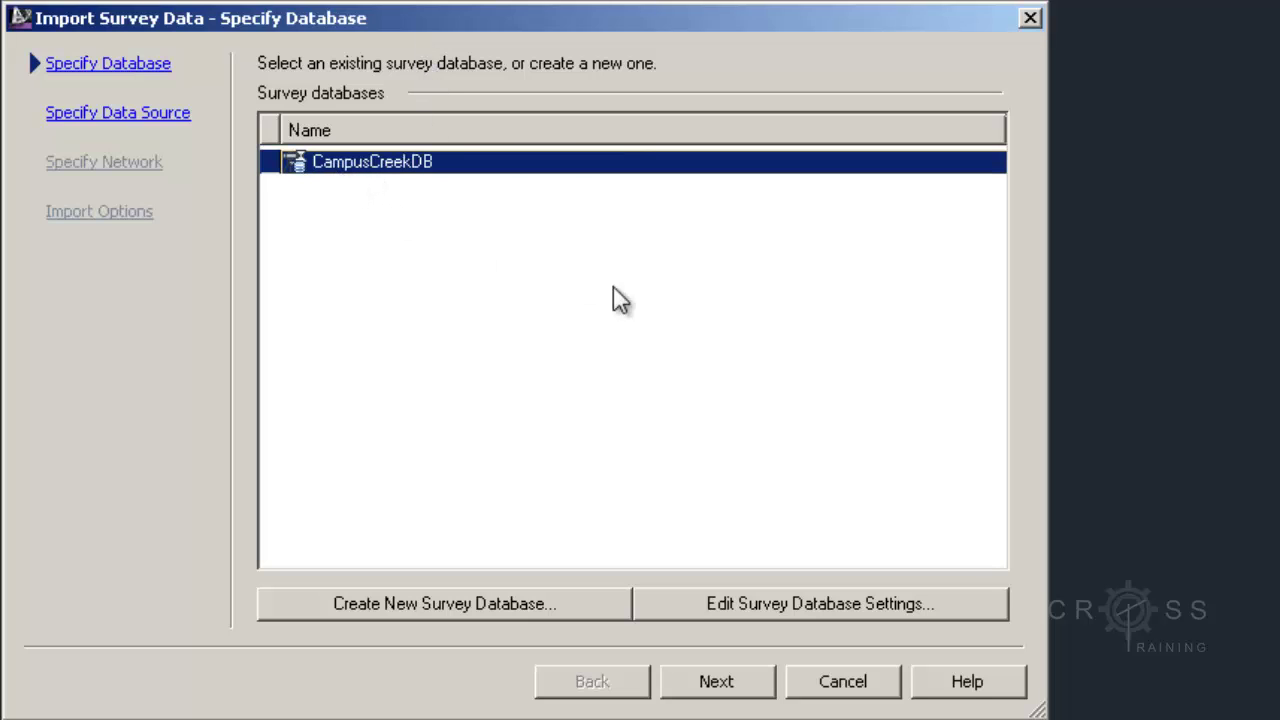
pyautogui.click(716, 681)
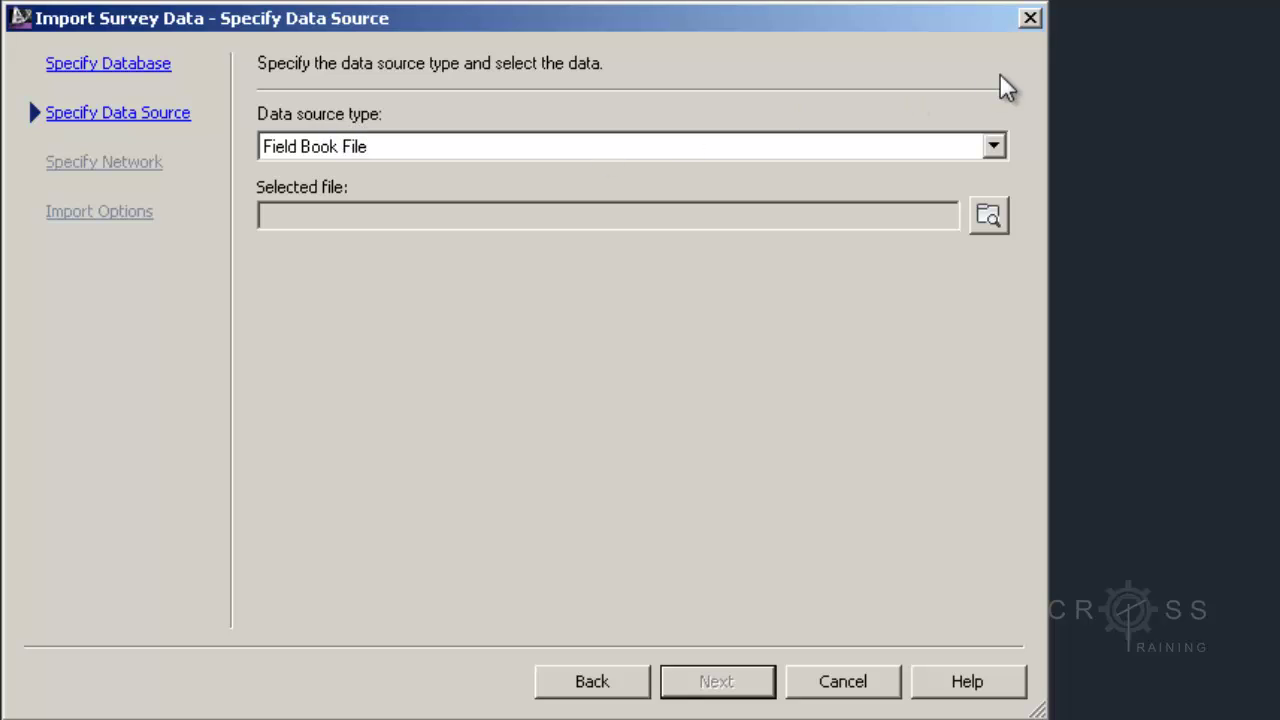
# Step: Choose Point File from the Data source type list
pyautogui.click(994, 147)
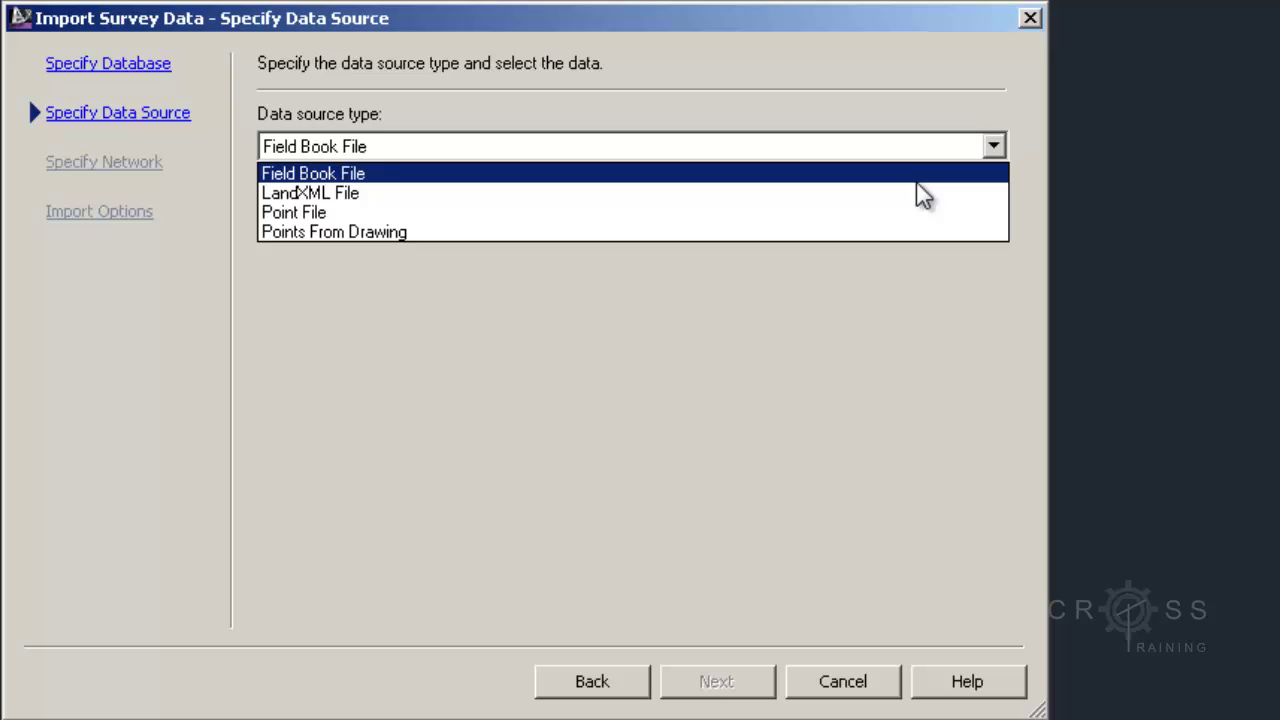
pyautogui.click(908, 212)
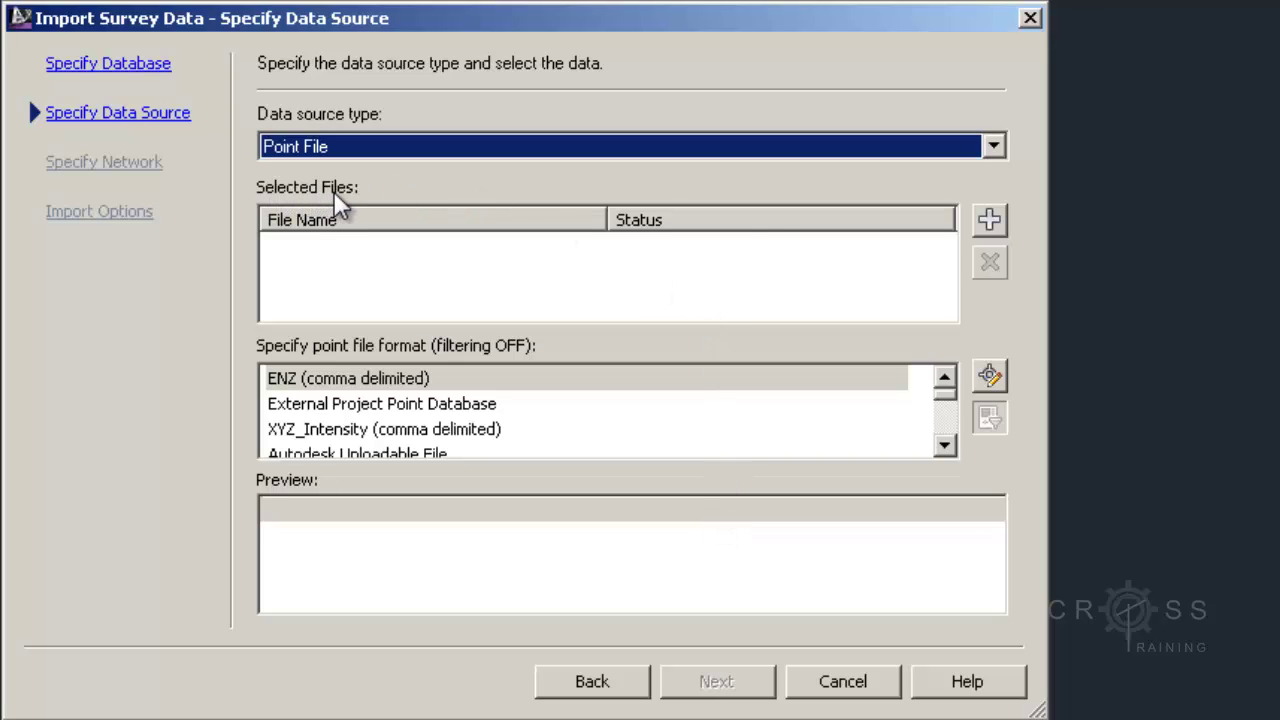
# Step: Add Campus Creek09122012_Pt Data_EastNorth.txt from E:\Projects\CampusCreek\CAD\00_Source as the import file
pyautogui.click(995, 216)
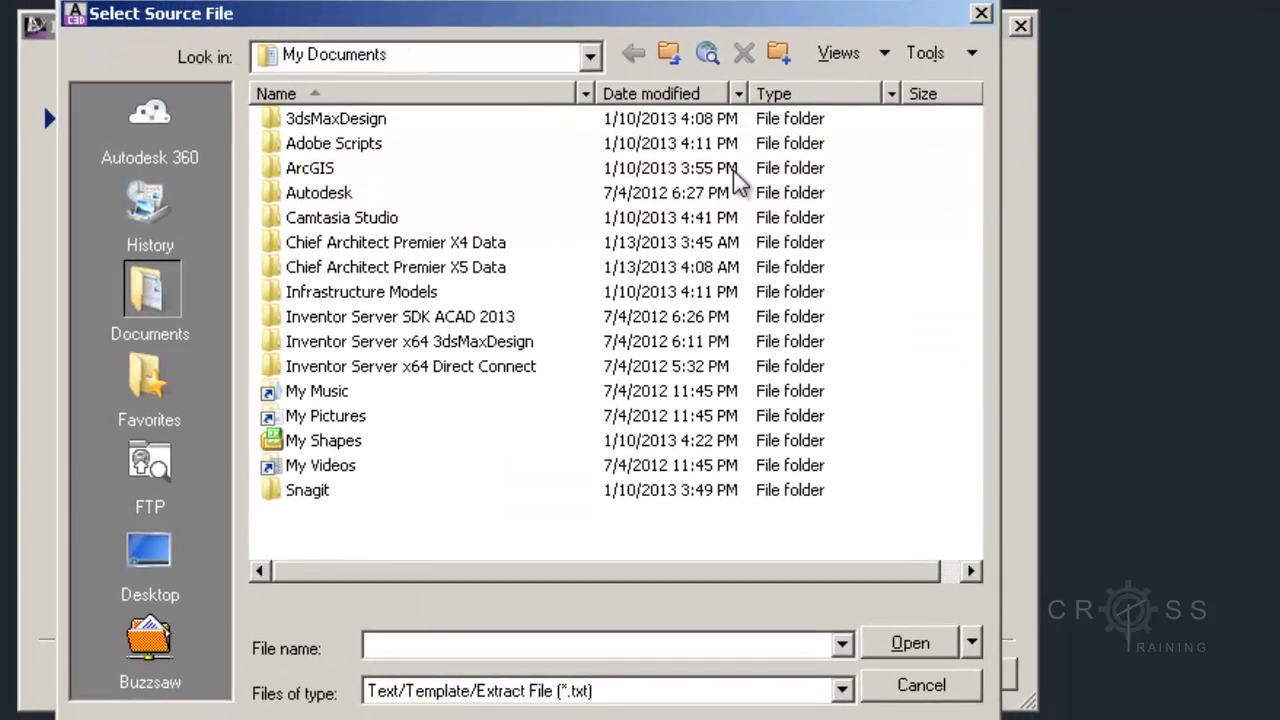
pyautogui.click(157, 548)
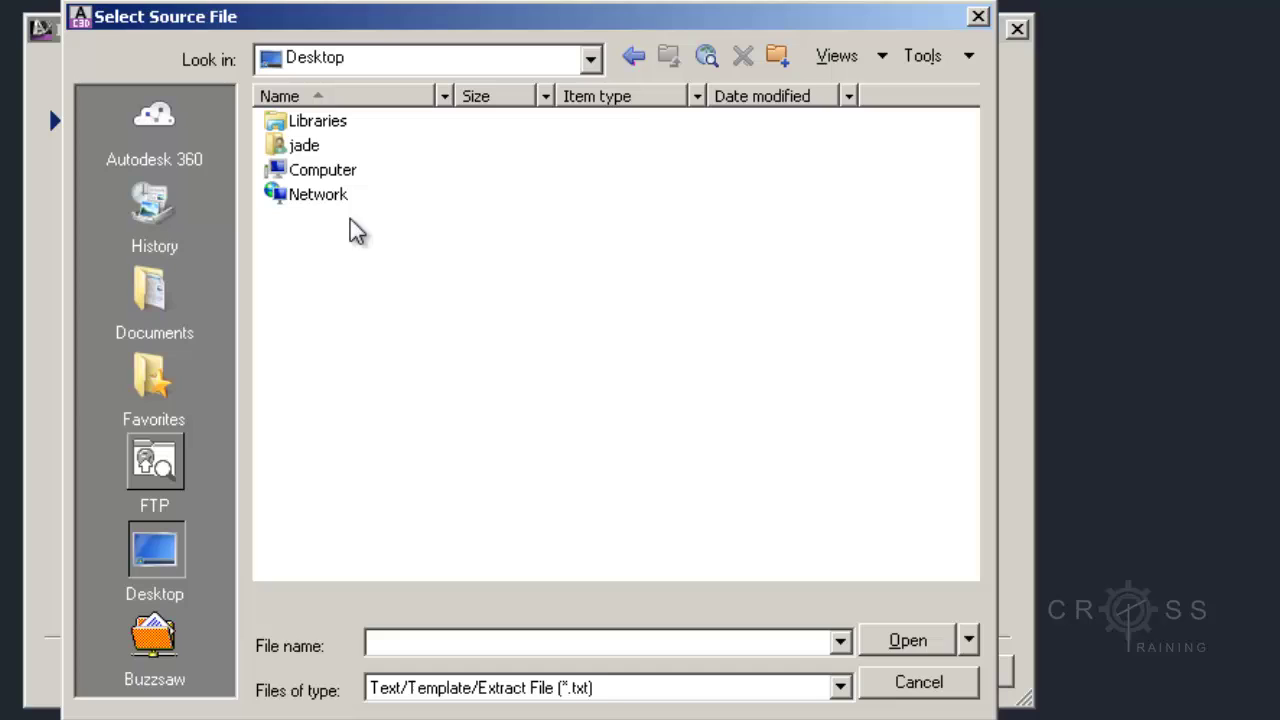
pyautogui.doubleClick(343, 177)
pyautogui.doubleClick(357, 190)
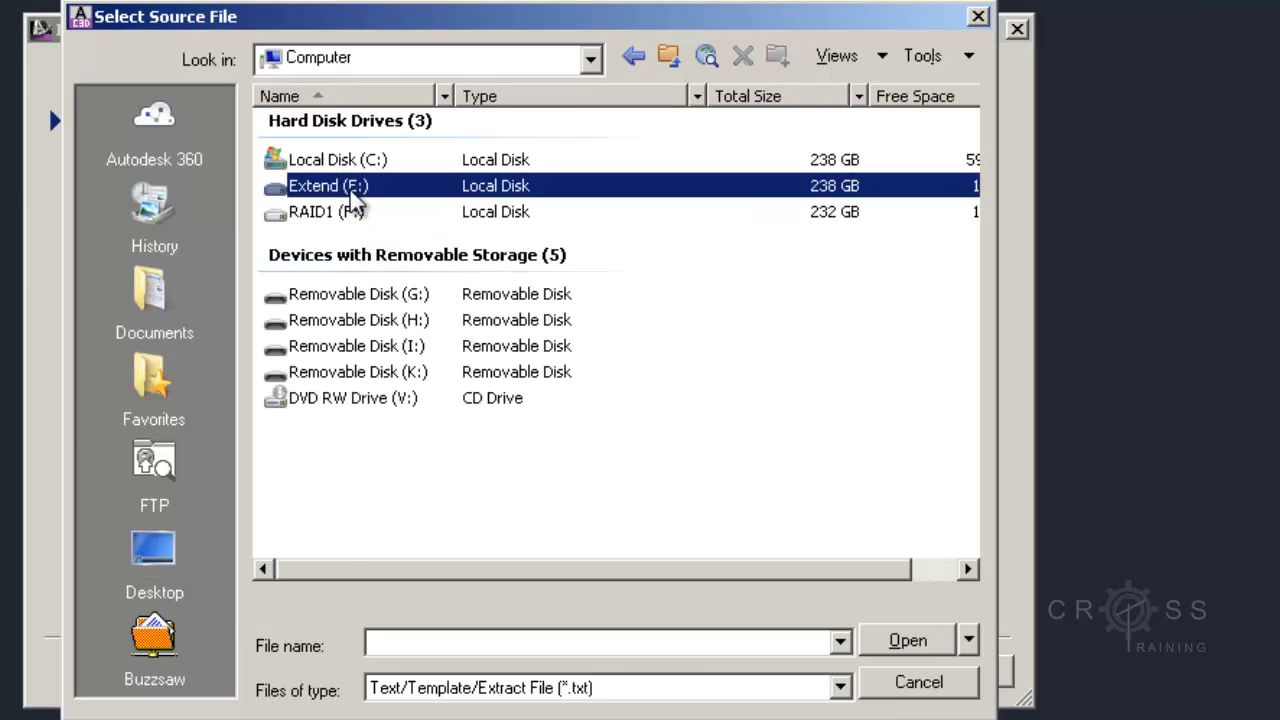
pyautogui.doubleClick(330, 271)
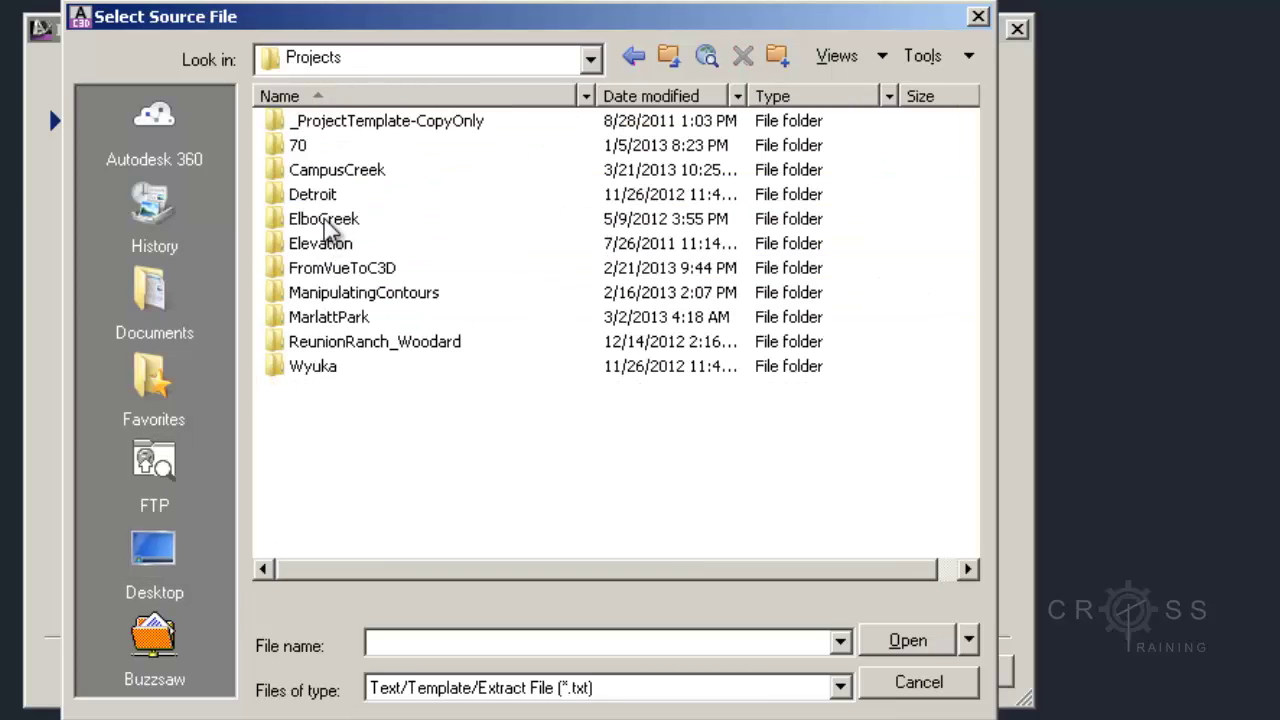
pyautogui.doubleClick(348, 172)
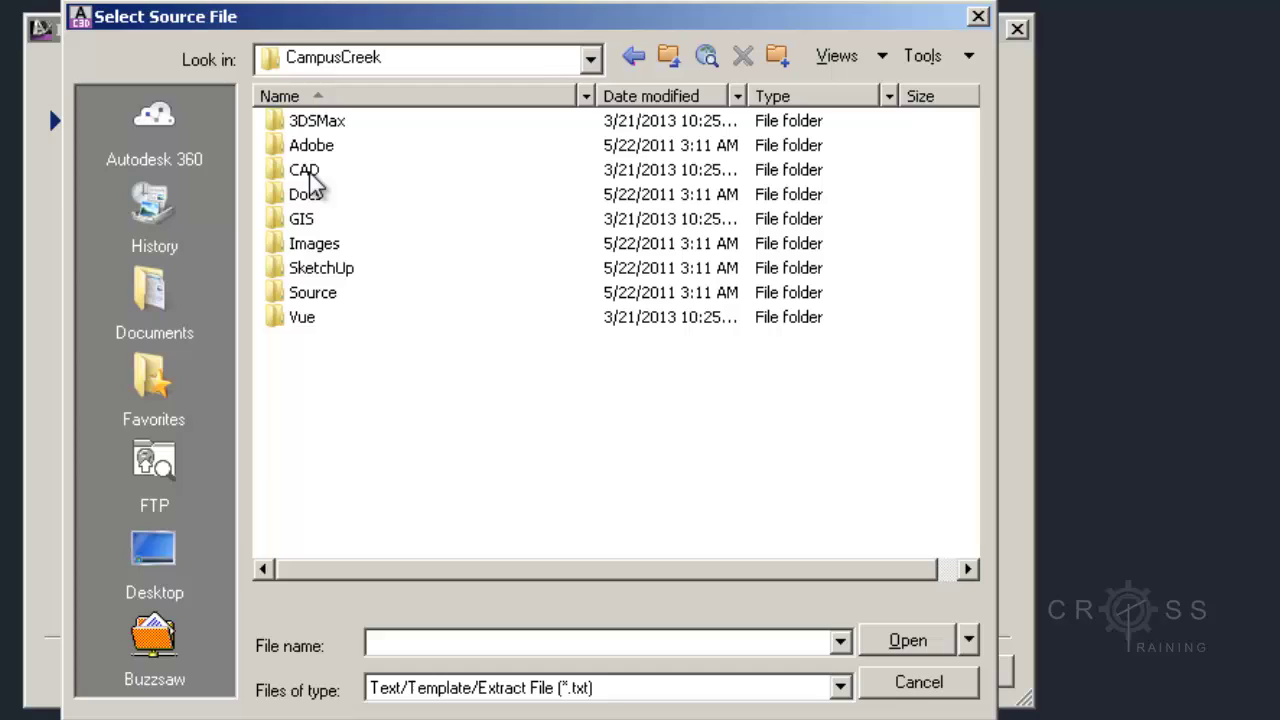
pyautogui.doubleClick(304, 171)
pyautogui.doubleClick(330, 124)
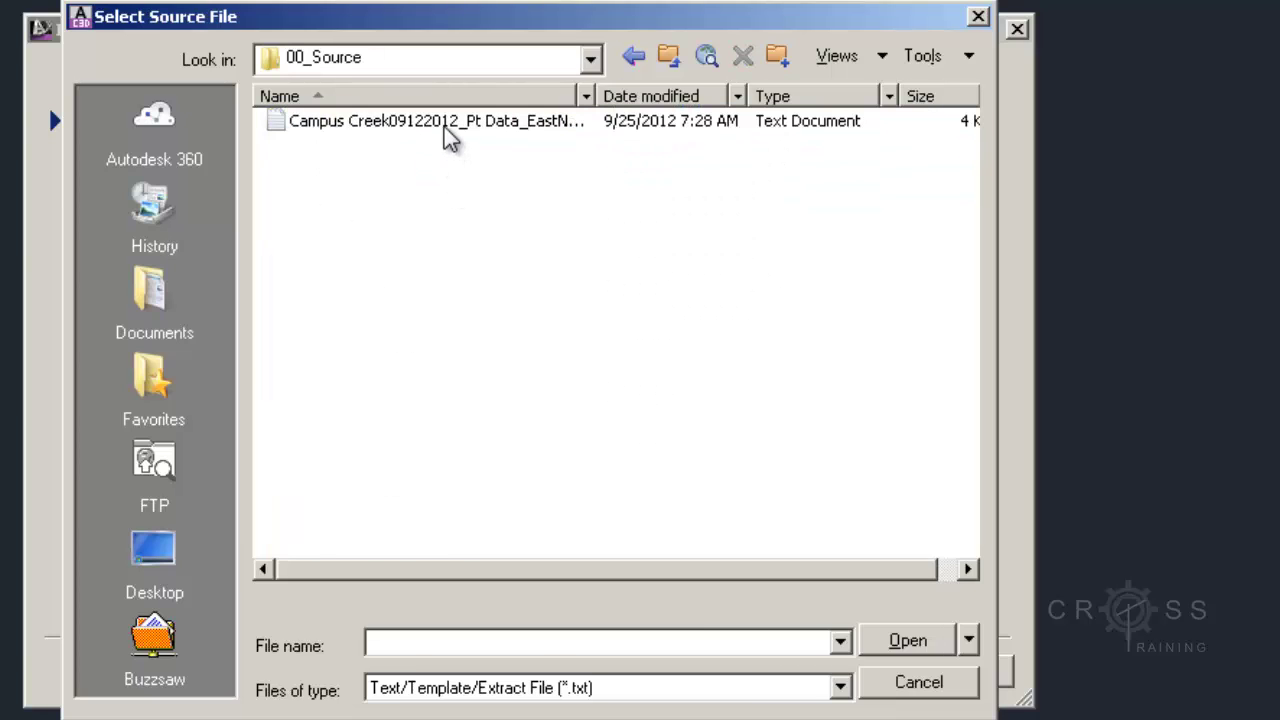
pyautogui.click(450, 140)
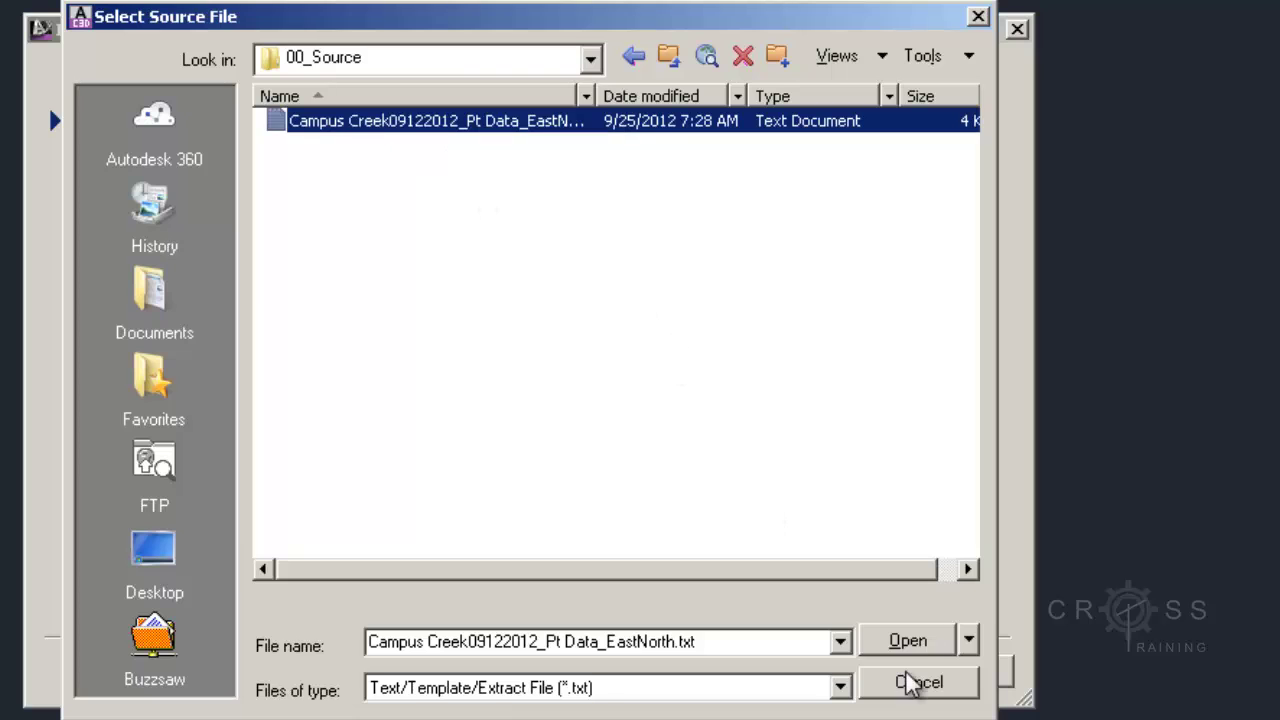
pyautogui.click(916, 645)
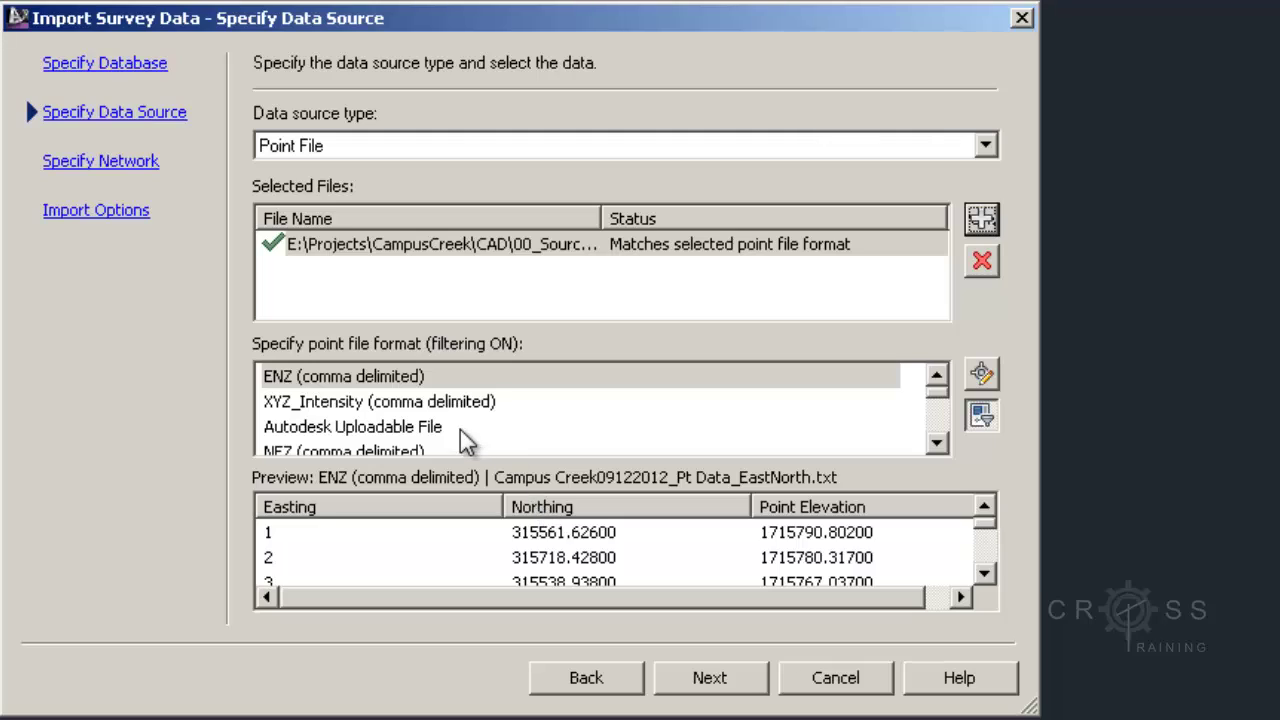
# Step: Select PENZD (comma delimited) as the point file format and switch to the raw file in Notepad
pyautogui.click(382, 379)
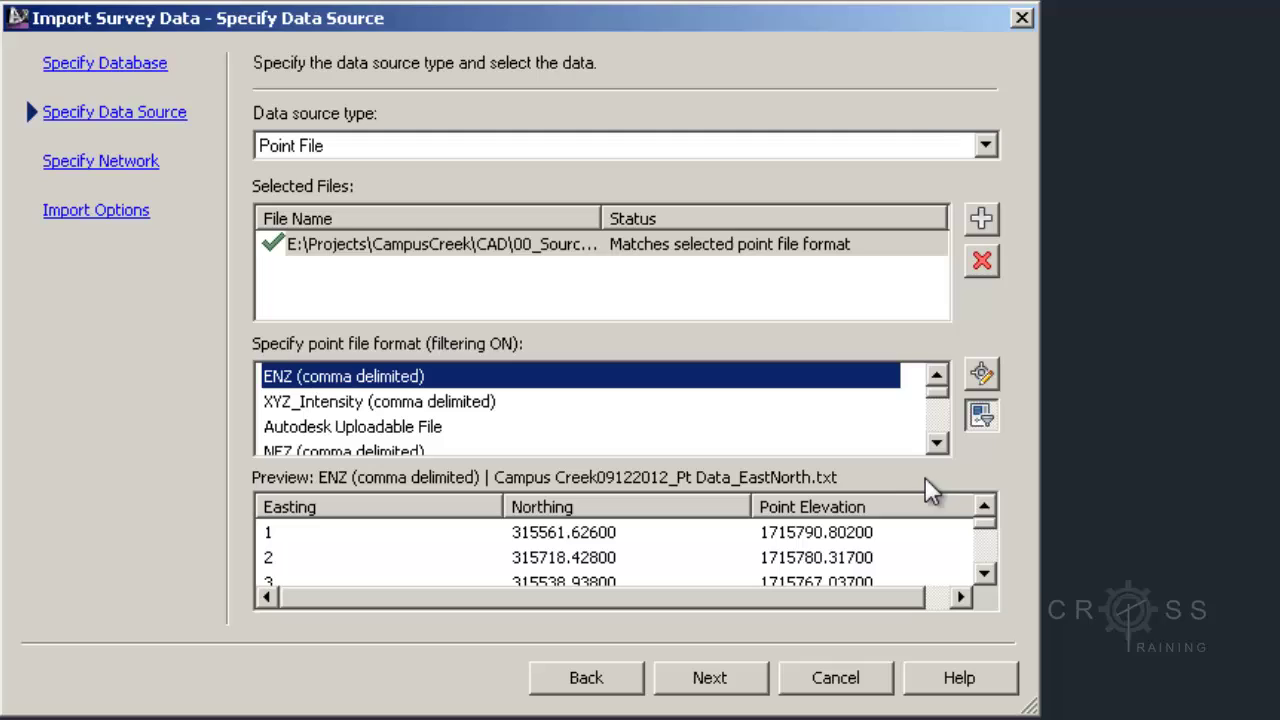
pyautogui.click(944, 444)
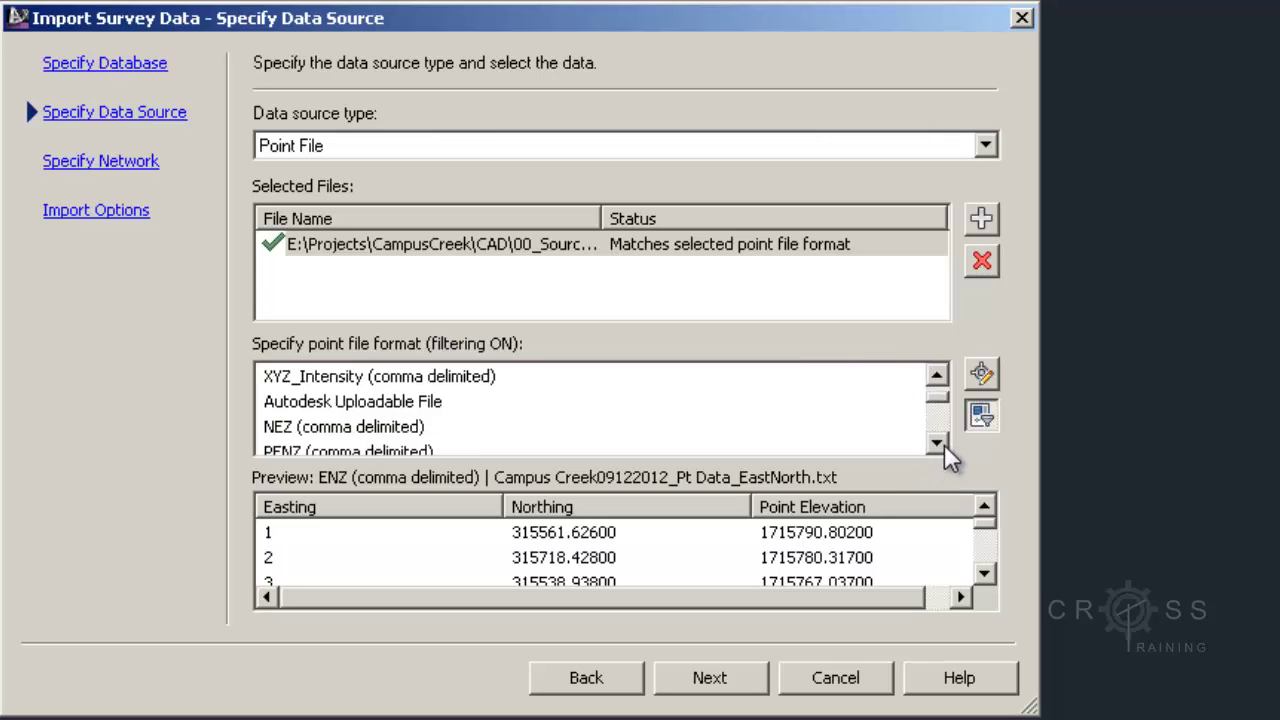
pyautogui.click(944, 444)
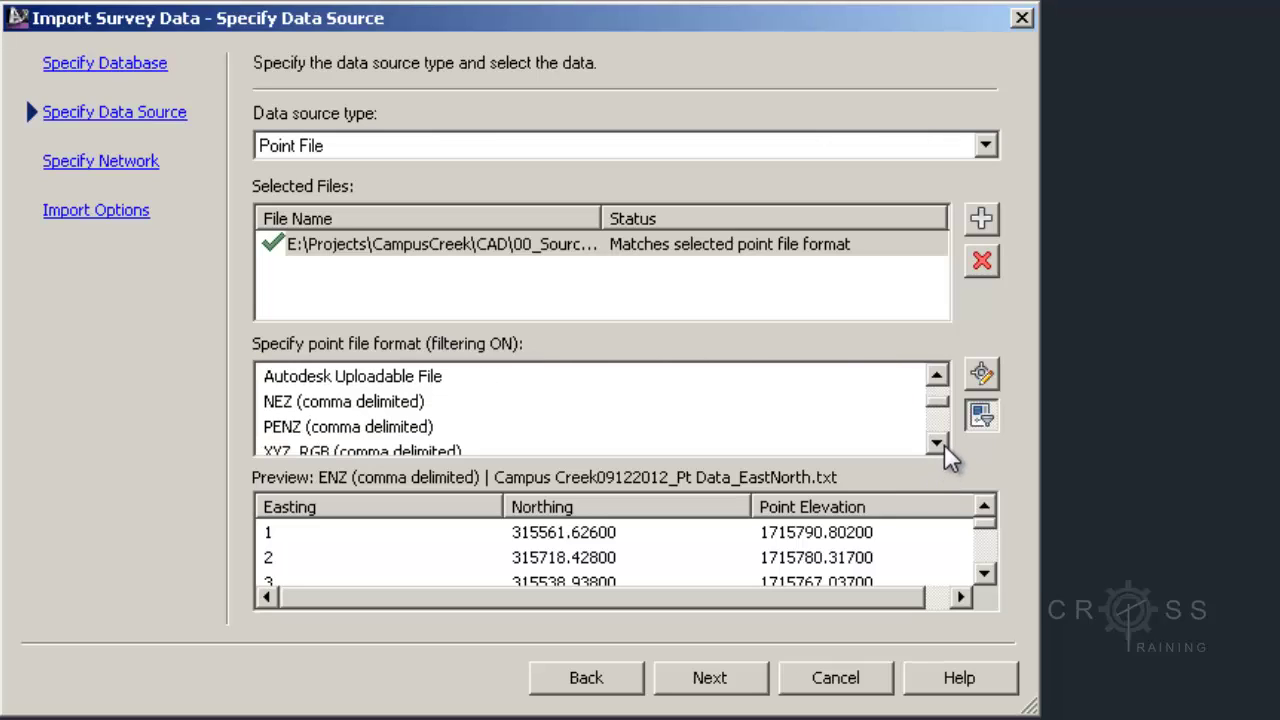
pyautogui.click(944, 444)
pyautogui.click(944, 444)
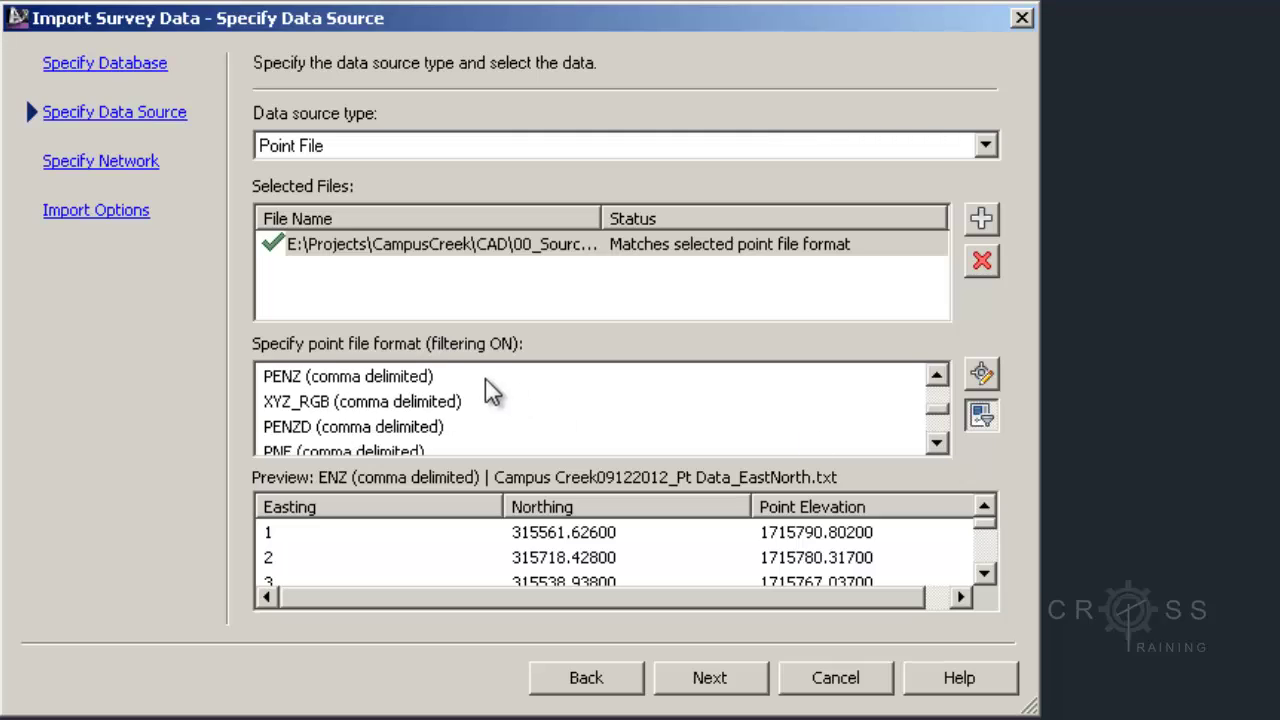
pyautogui.click(345, 428)
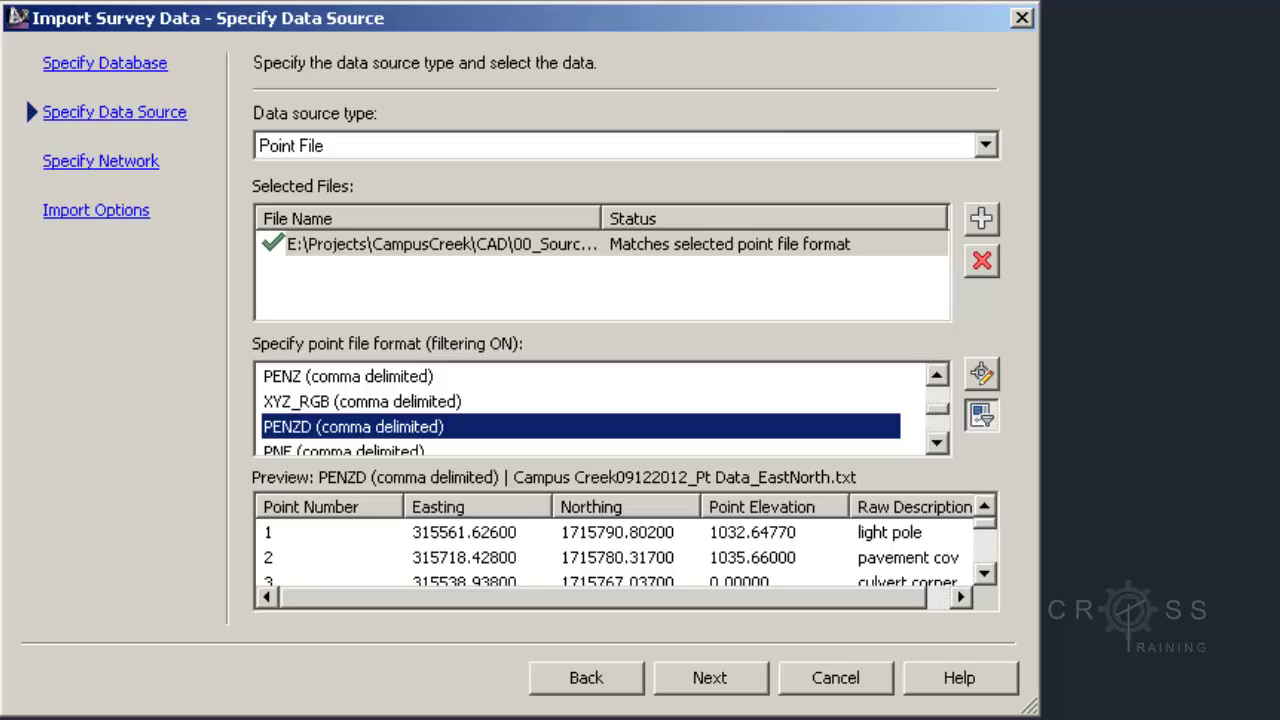
pyautogui.hotkey('alt', 'Tab')
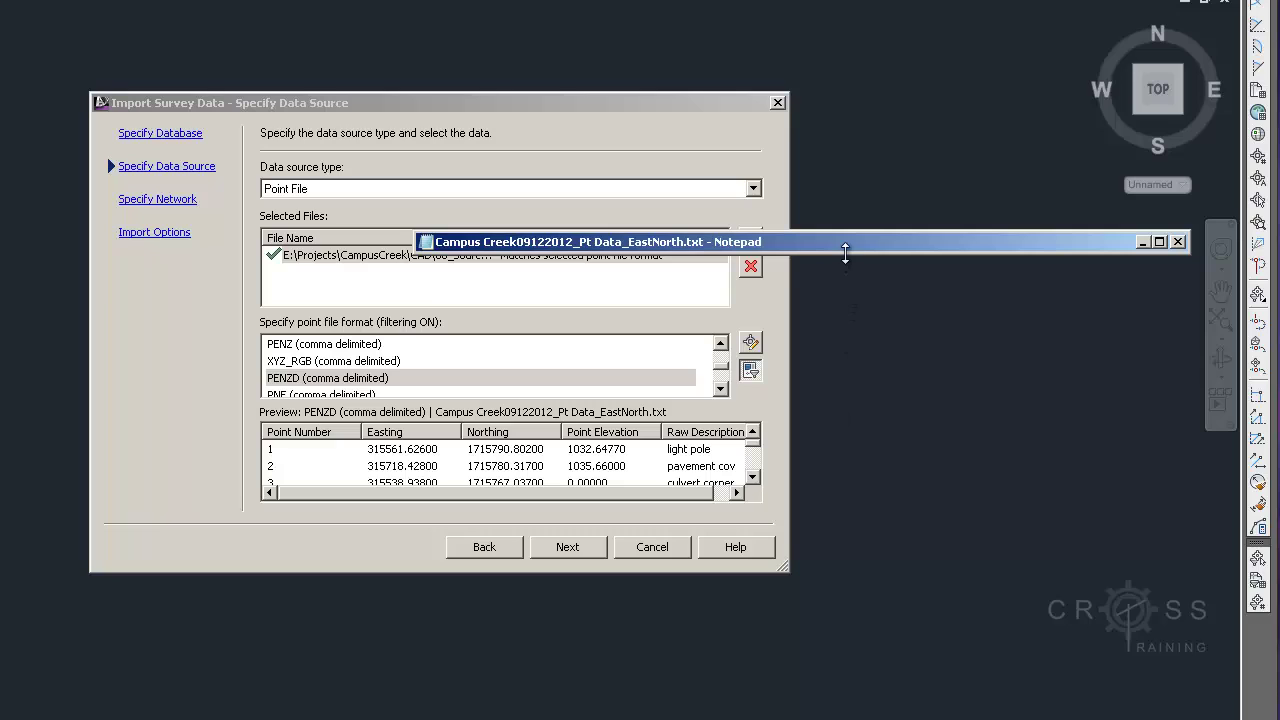
# Step: Enlarge the Notepad window, place it below the import dialog, and show line 1
pyautogui.moveTo(845, 253); pyautogui.dragTo(827, 472)
pyautogui.moveTo(841, 252); pyautogui.dragTo(771, 520)
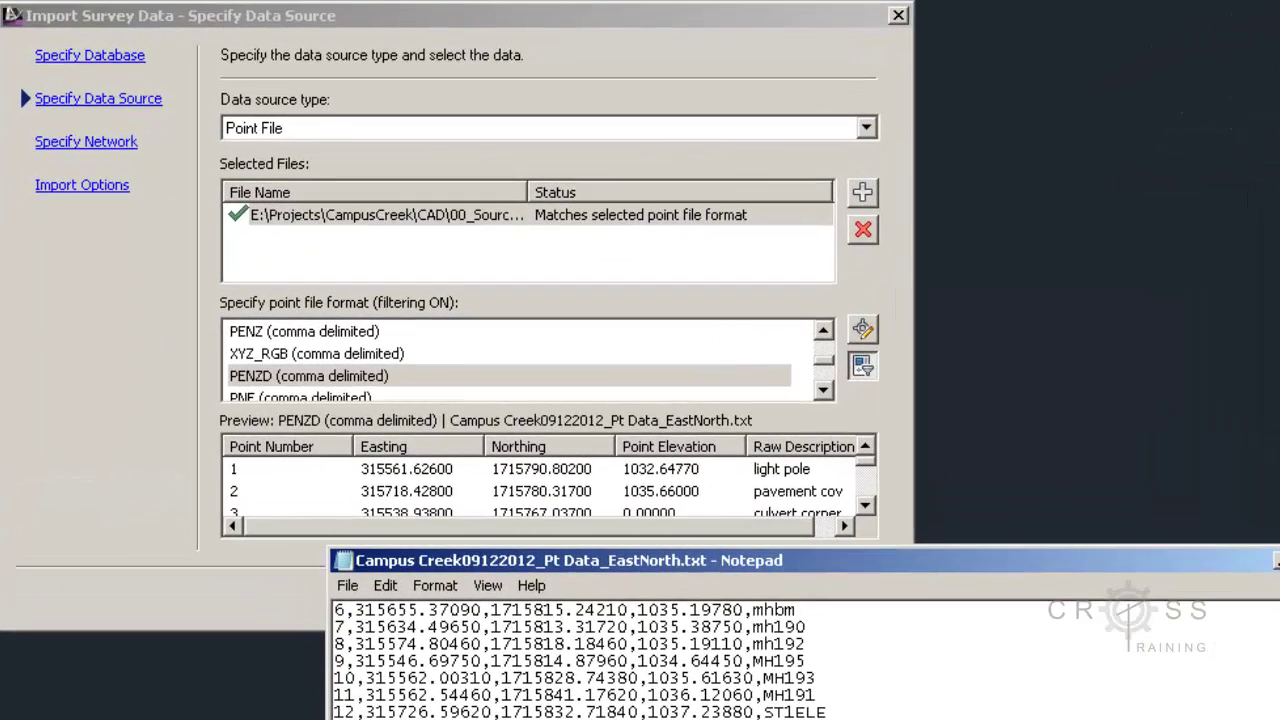
pyautogui.hotkey('alt', 'Tab')
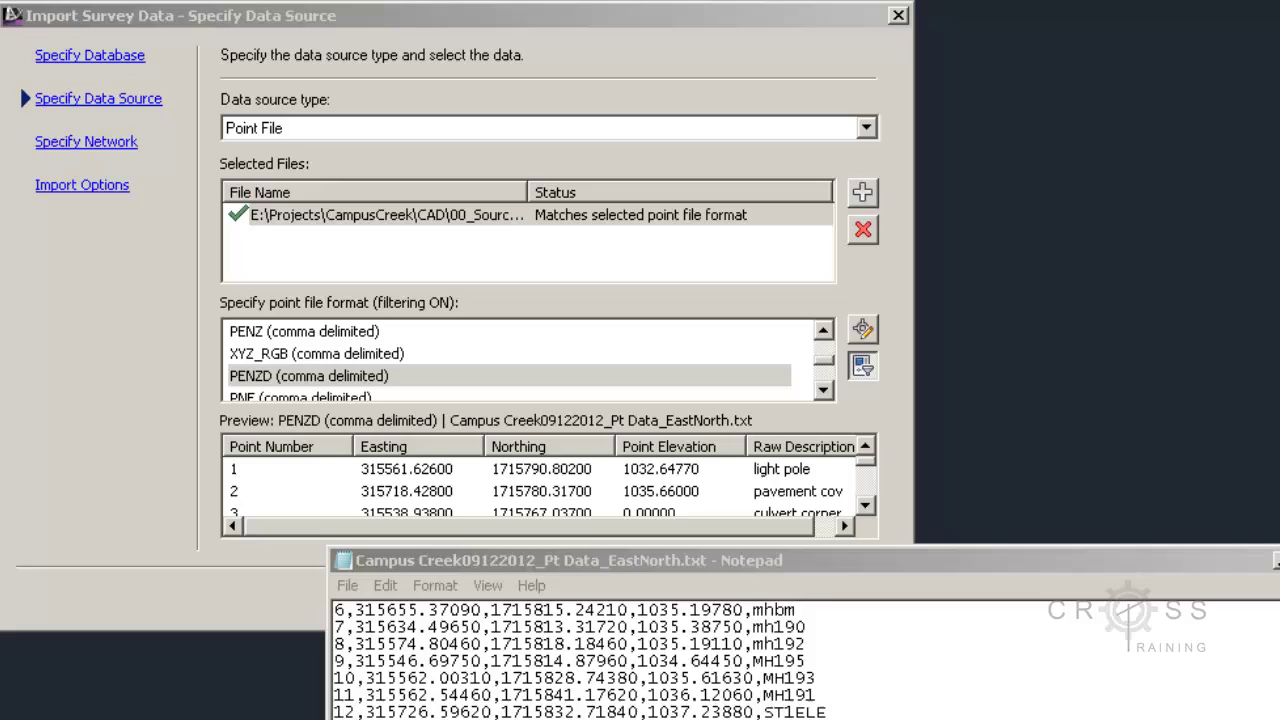
pyautogui.hotkey('alt', 'Tab')
pyautogui.hotkey('ctrl', 'Home')
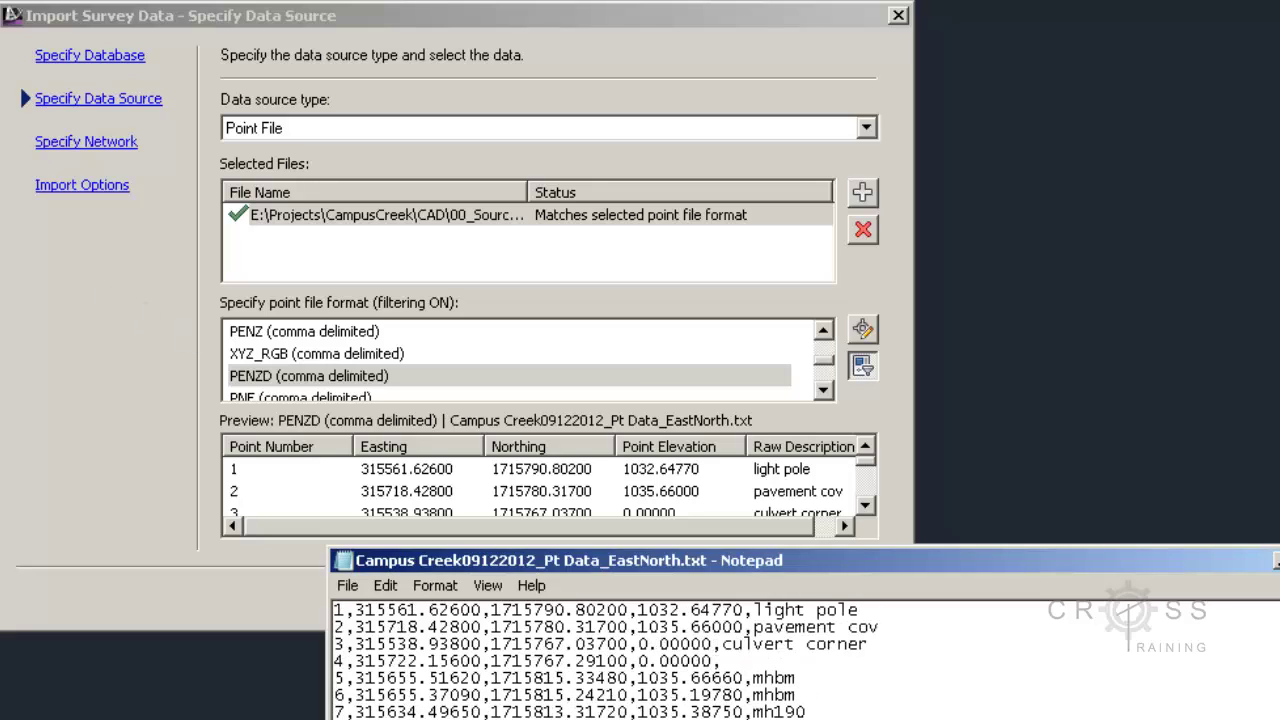
pyautogui.hotkey('alt', 'Tab')
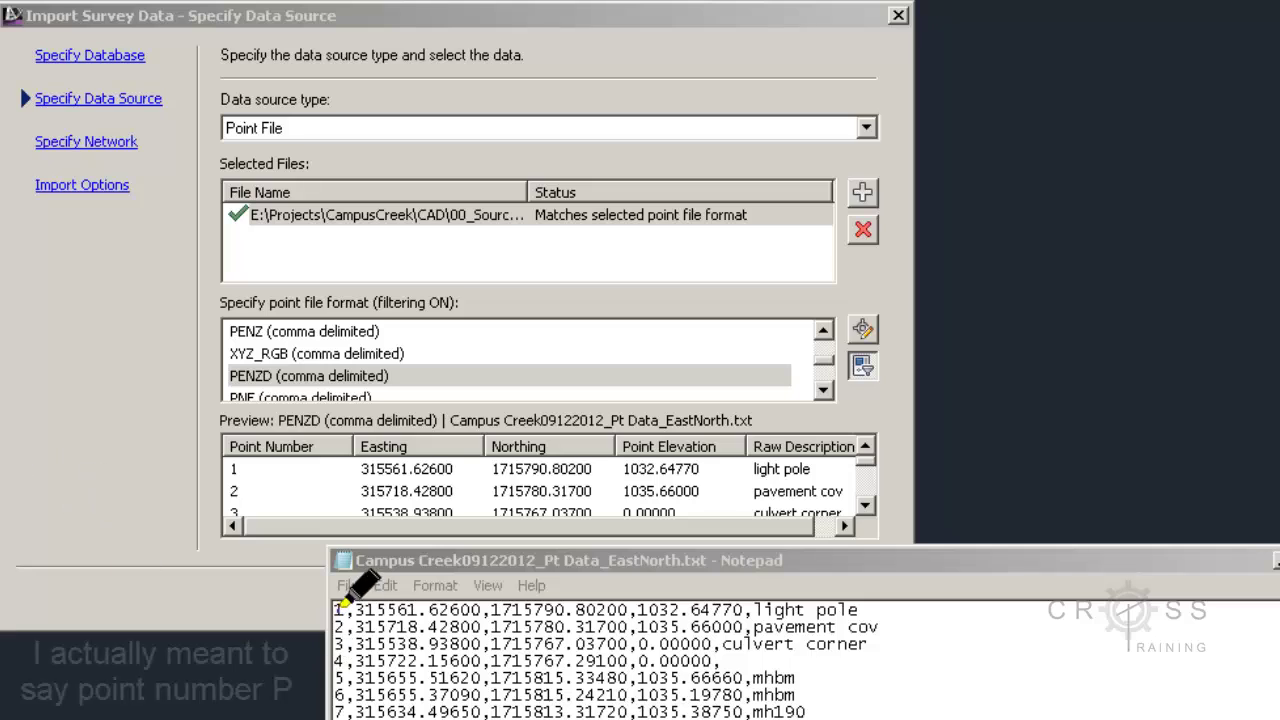
pyautogui.moveTo(341, 590)
pyautogui.mouseDown()
pyautogui.moveTo(340, 566)
pyautogui.moveTo(371, 595)
pyautogui.moveTo(468, 596)
pyautogui.mouseUp()
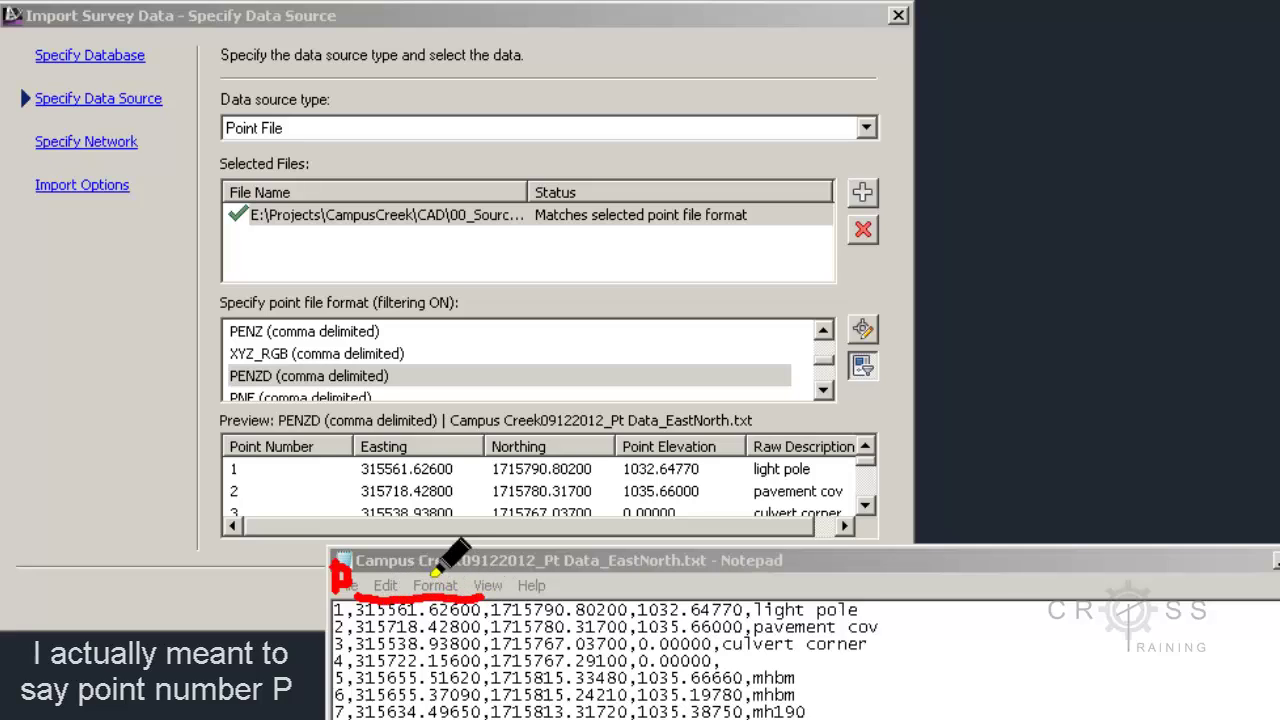
pyautogui.moveTo(422, 558)
pyautogui.mouseDown()
pyautogui.moveTo(419, 584)
pyautogui.moveTo(449, 569)
pyautogui.moveTo(420, 571)
pyautogui.moveTo(449, 563)
pyautogui.moveTo(425, 555)
pyautogui.mouseUp()
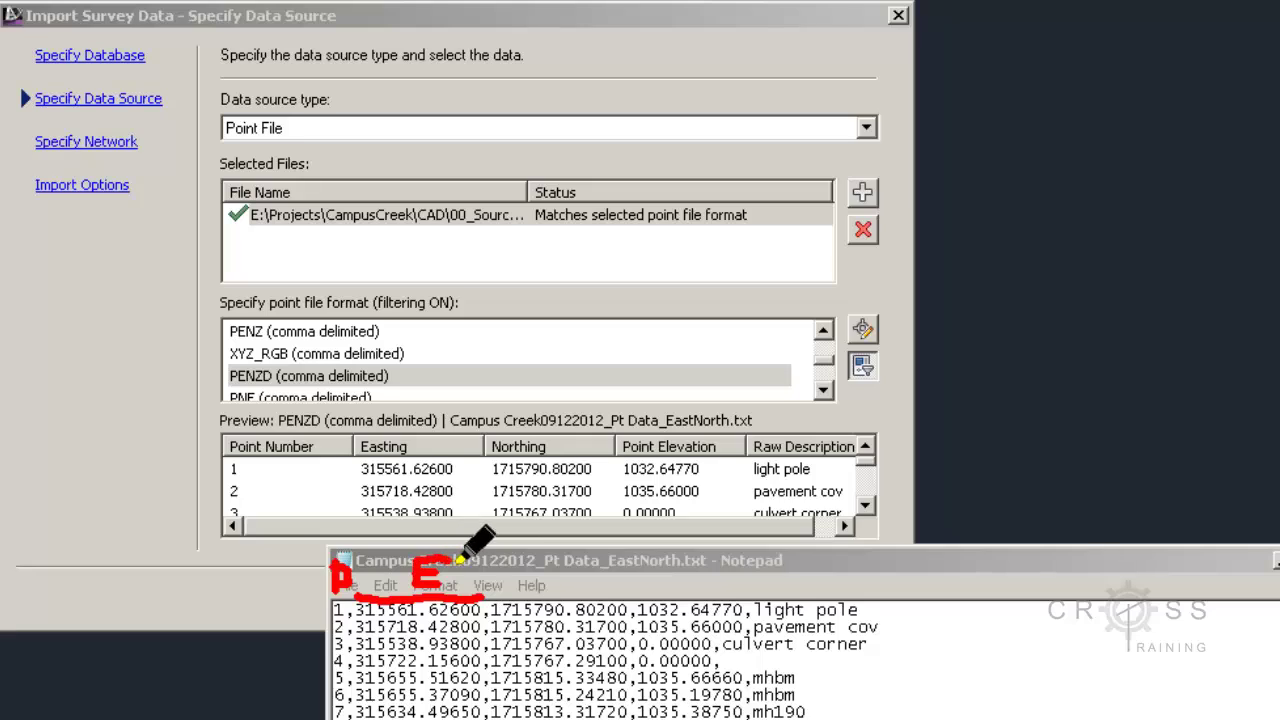
pyautogui.moveTo(500, 598); pyautogui.dragTo(630, 598)
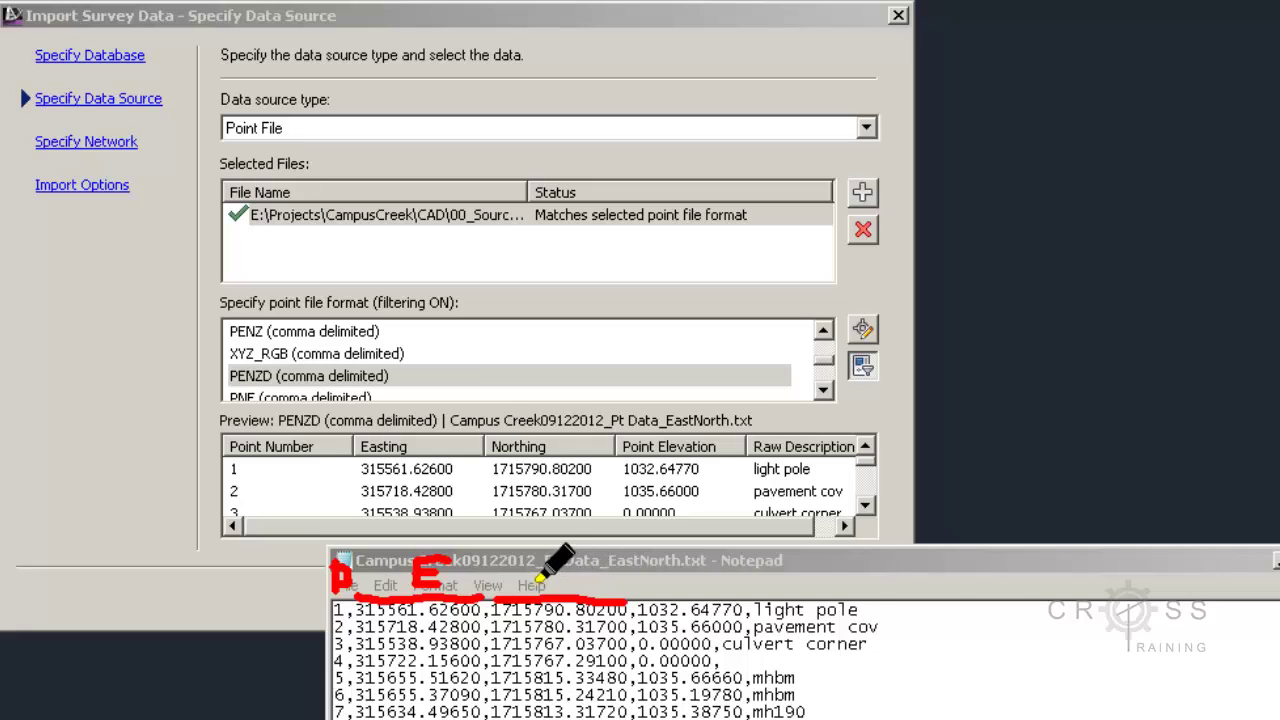
pyautogui.moveTo(521, 572); pyautogui.dragTo(557, 553)
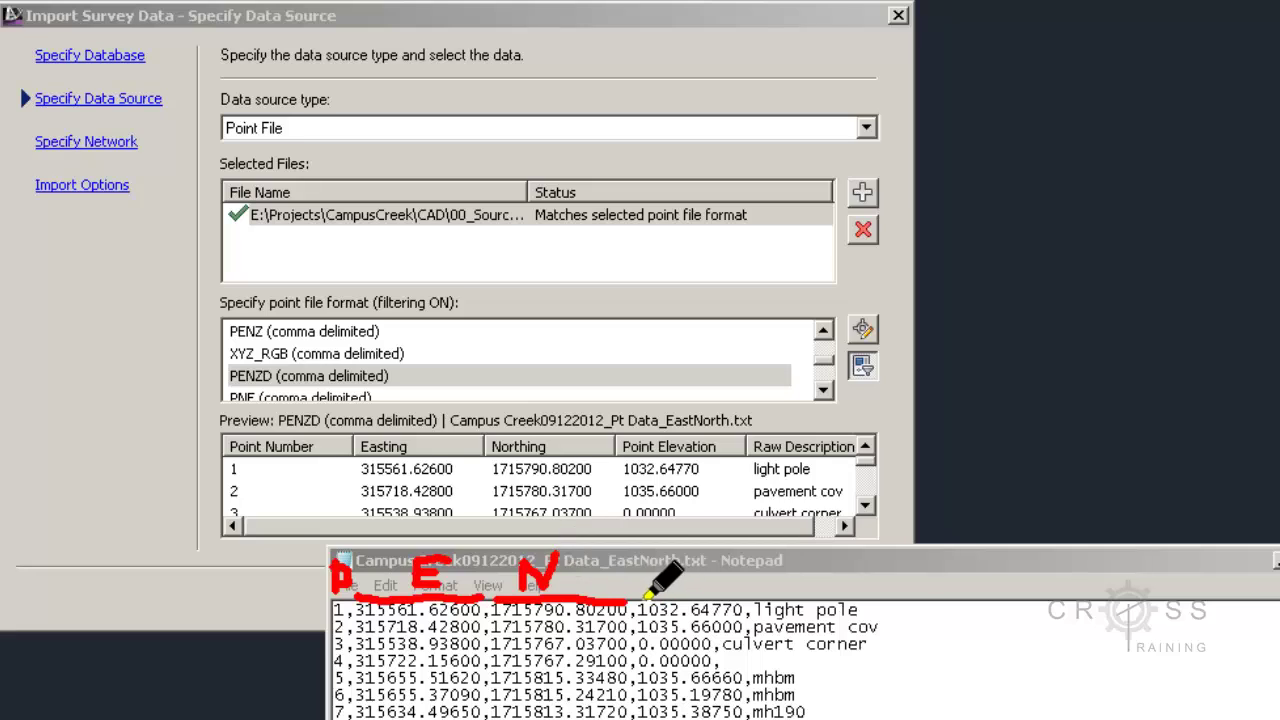
pyautogui.moveTo(649, 597); pyautogui.dragTo(737, 598)
pyautogui.moveTo(657, 564)
pyautogui.mouseDown()
pyautogui.moveTo(692, 566)
pyautogui.moveTo(761, 601)
pyautogui.moveTo(852, 601)
pyautogui.mouseUp()
pyautogui.moveTo(783, 564)
pyautogui.mouseDown()
pyautogui.moveTo(789, 581)
pyautogui.moveTo(810, 566)
pyautogui.moveTo(790, 580)
pyautogui.mouseUp()
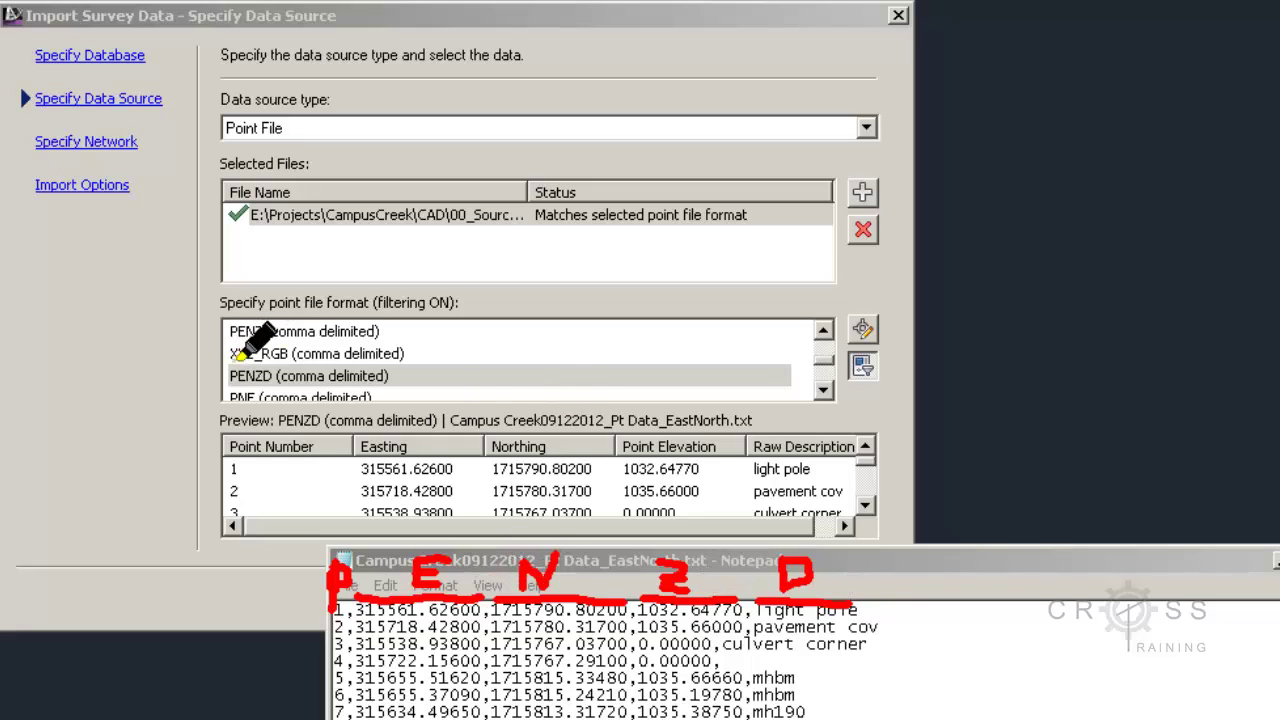
pyautogui.moveTo(236, 360)
pyautogui.mouseDown()
pyautogui.moveTo(222, 378)
pyautogui.moveTo(236, 395)
pyautogui.mouseUp()
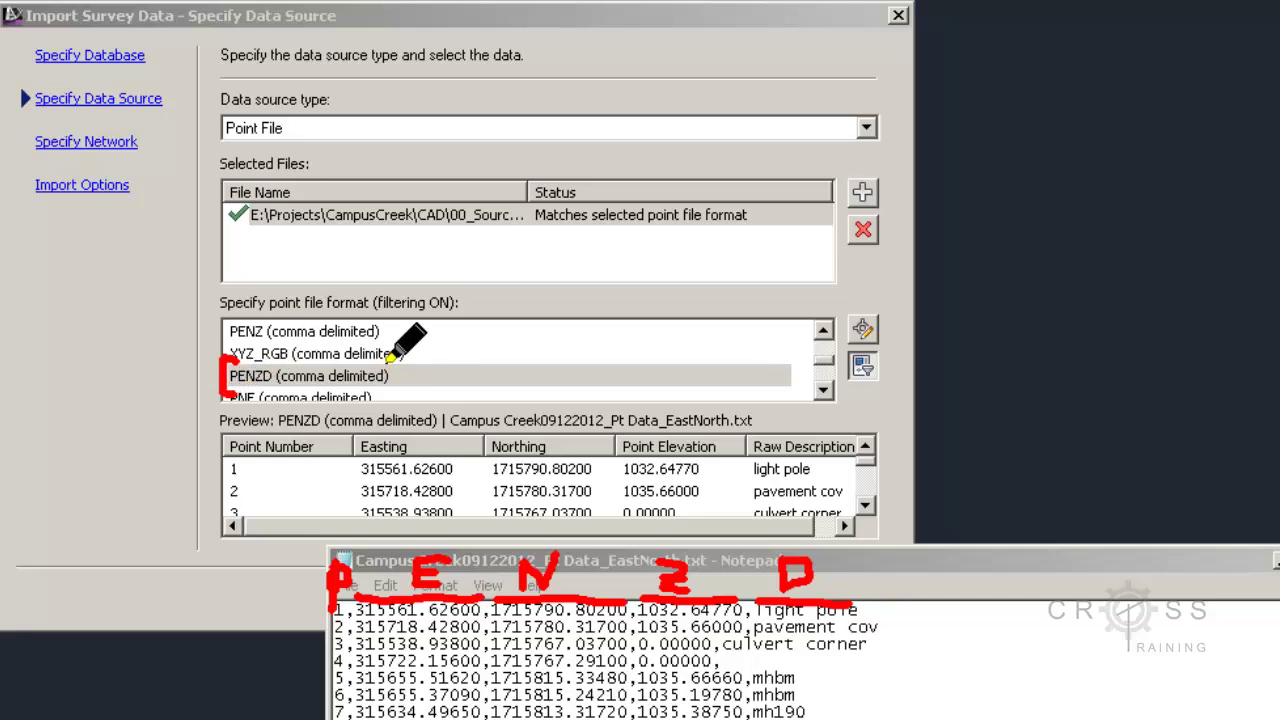
pyautogui.moveTo(390, 362)
pyautogui.mouseDown()
pyautogui.moveTo(404, 364)
pyautogui.moveTo(404, 394)
pyautogui.moveTo(390, 397)
pyautogui.mouseUp()
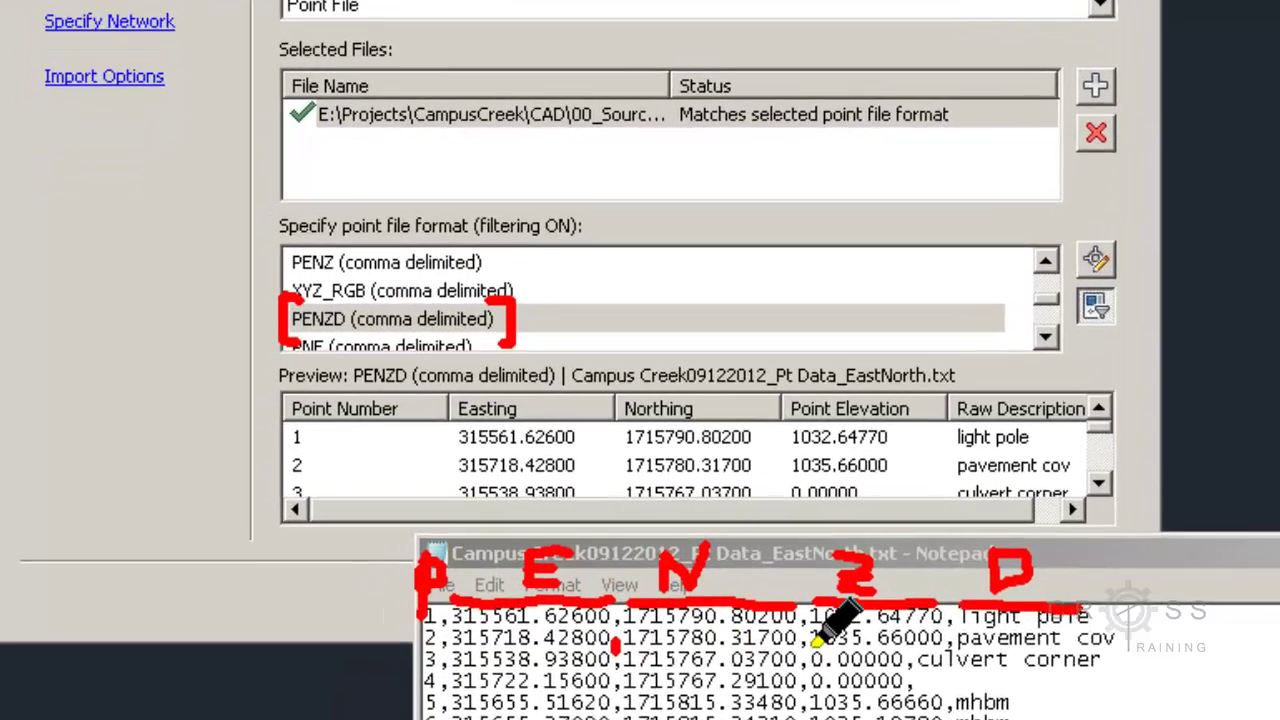
pyautogui.click(812, 642)
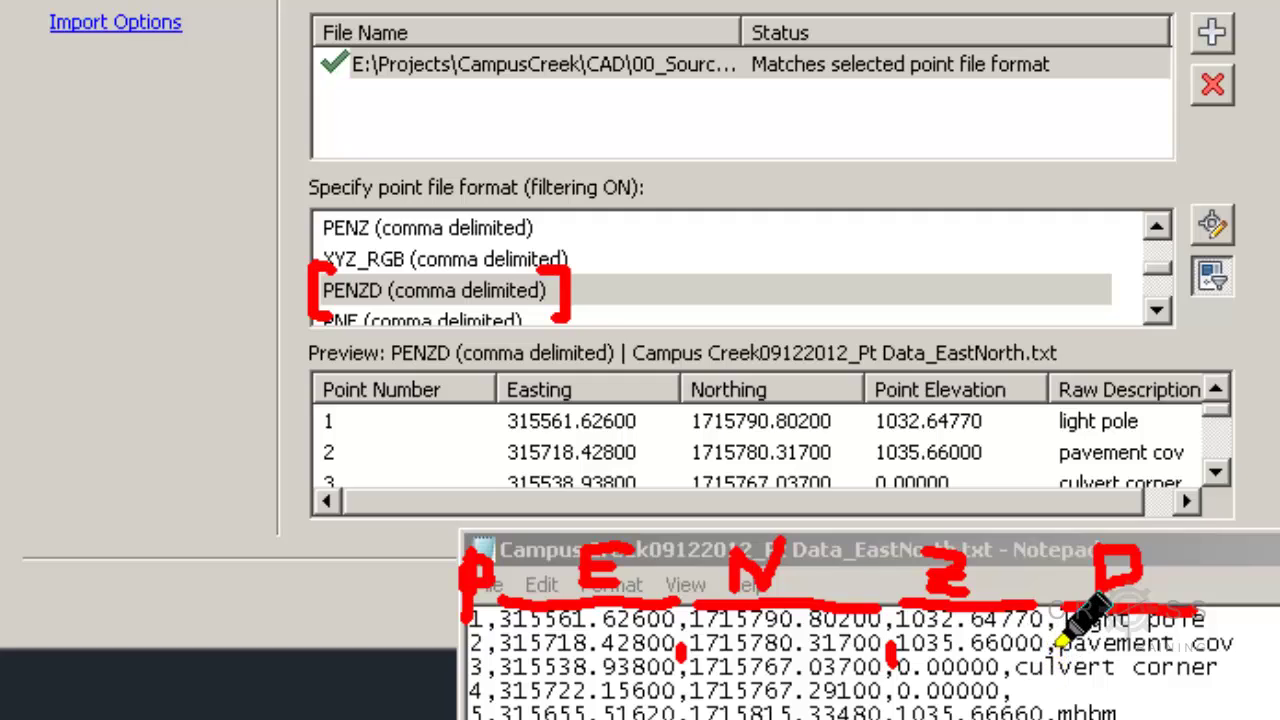
pyautogui.click(1049, 640)
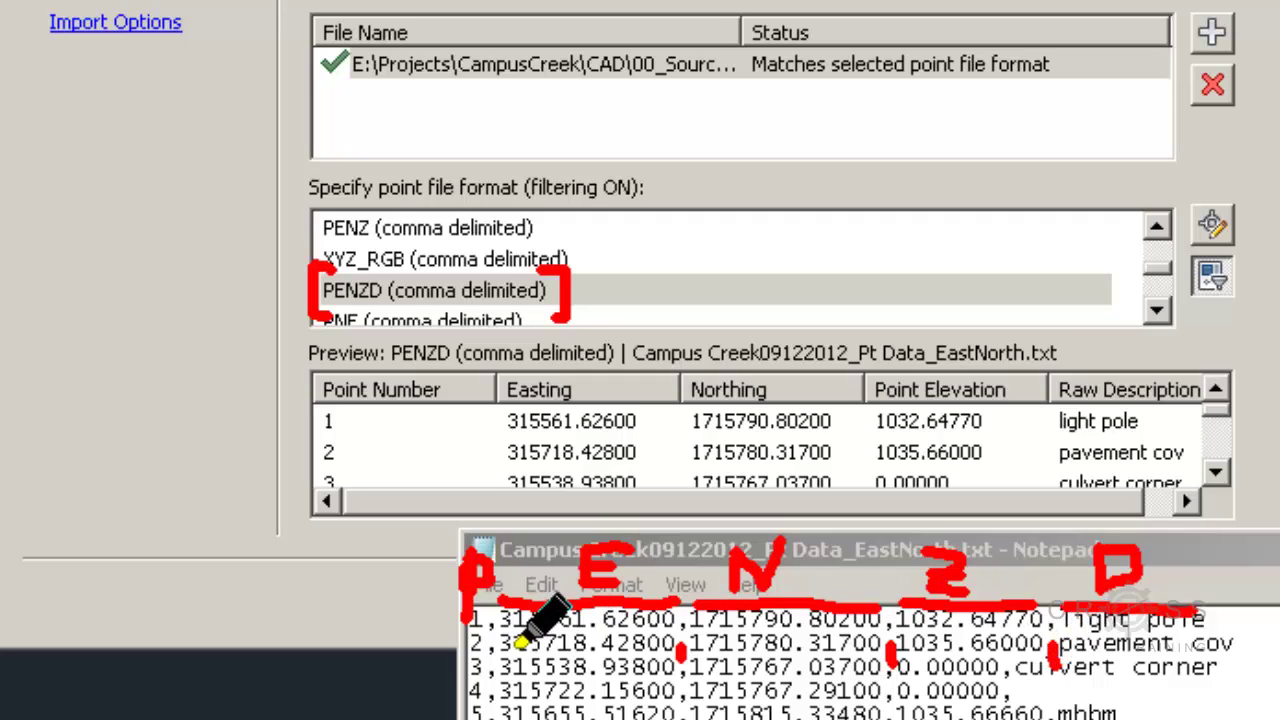
pyautogui.click(489, 656)
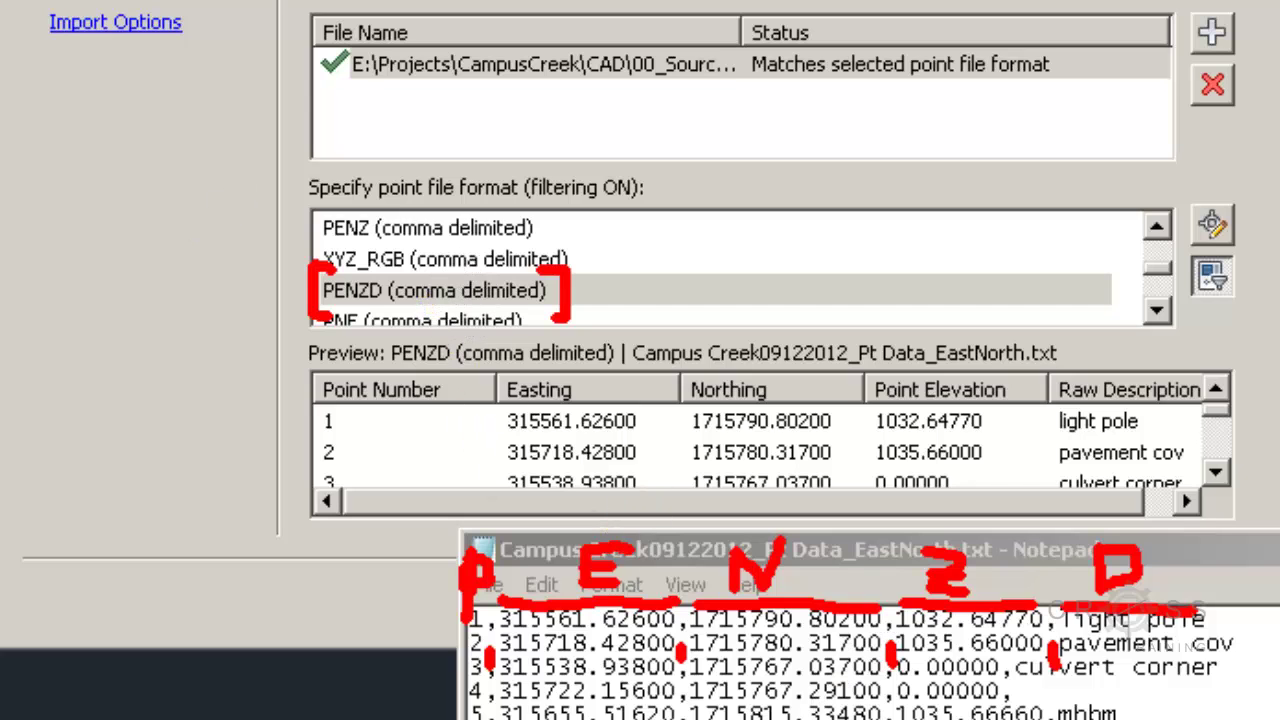
pyautogui.press('Escape')
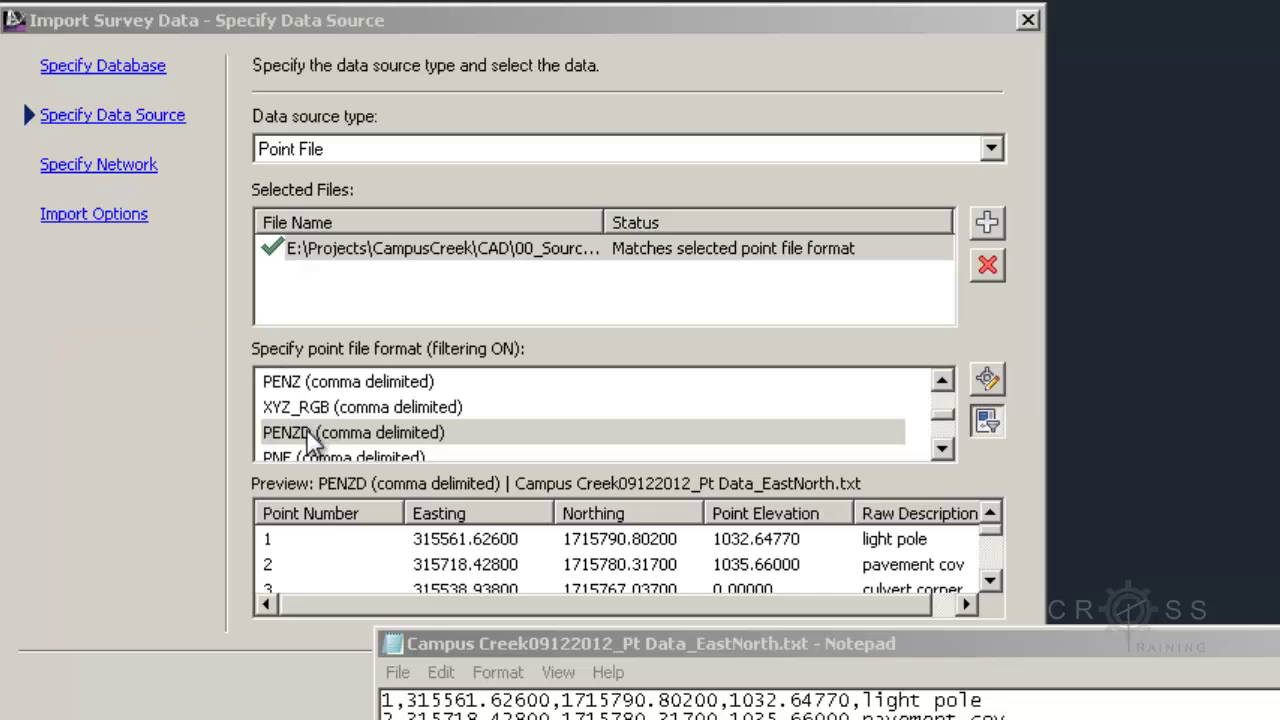
# Step: Check the preview, keep PENZD (comma delimited) as the format, and proceed to Specify Network
pyautogui.click(306, 430)
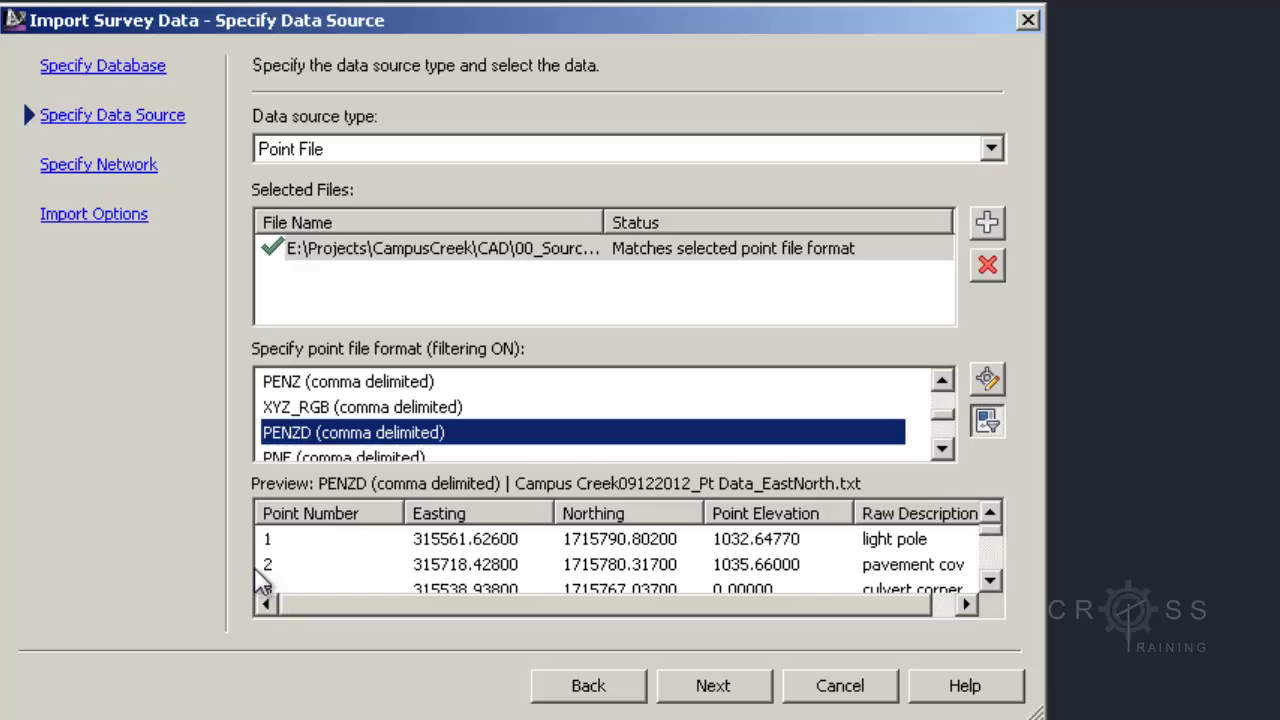
pyautogui.moveTo(326, 603); pyautogui.dragTo(354, 602)
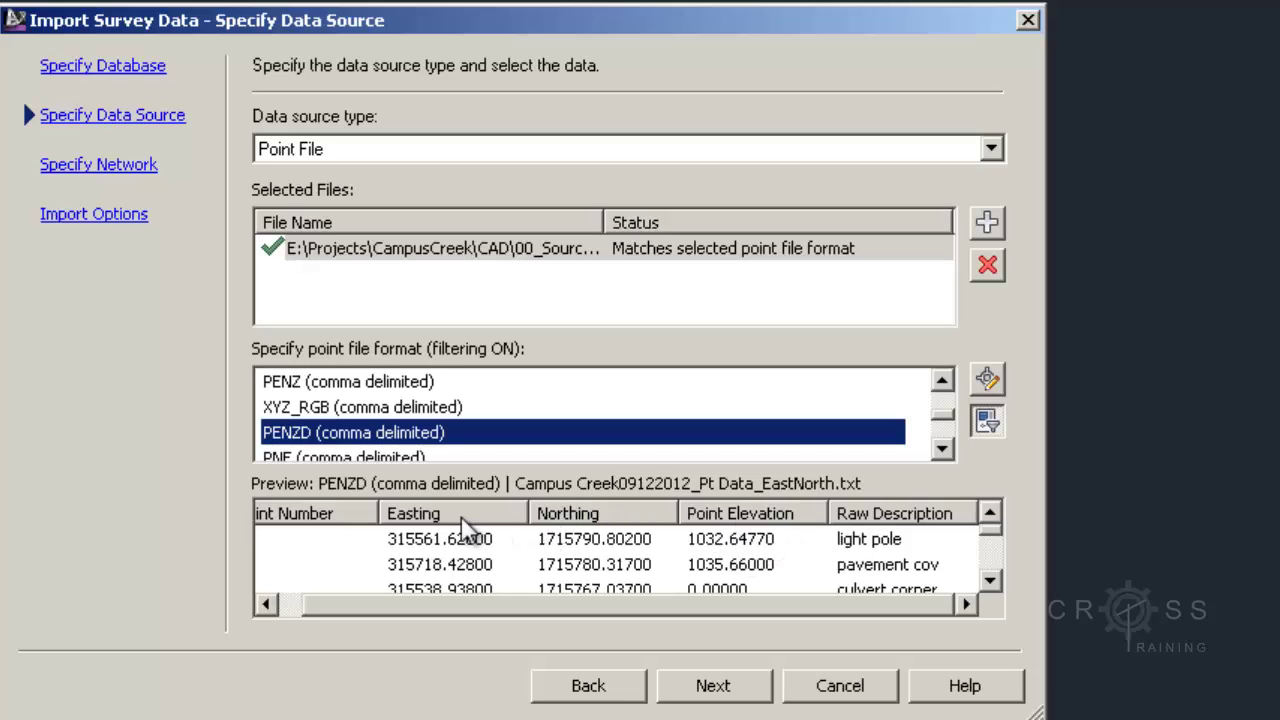
pyautogui.moveTo(422, 600); pyautogui.dragTo(369, 602)
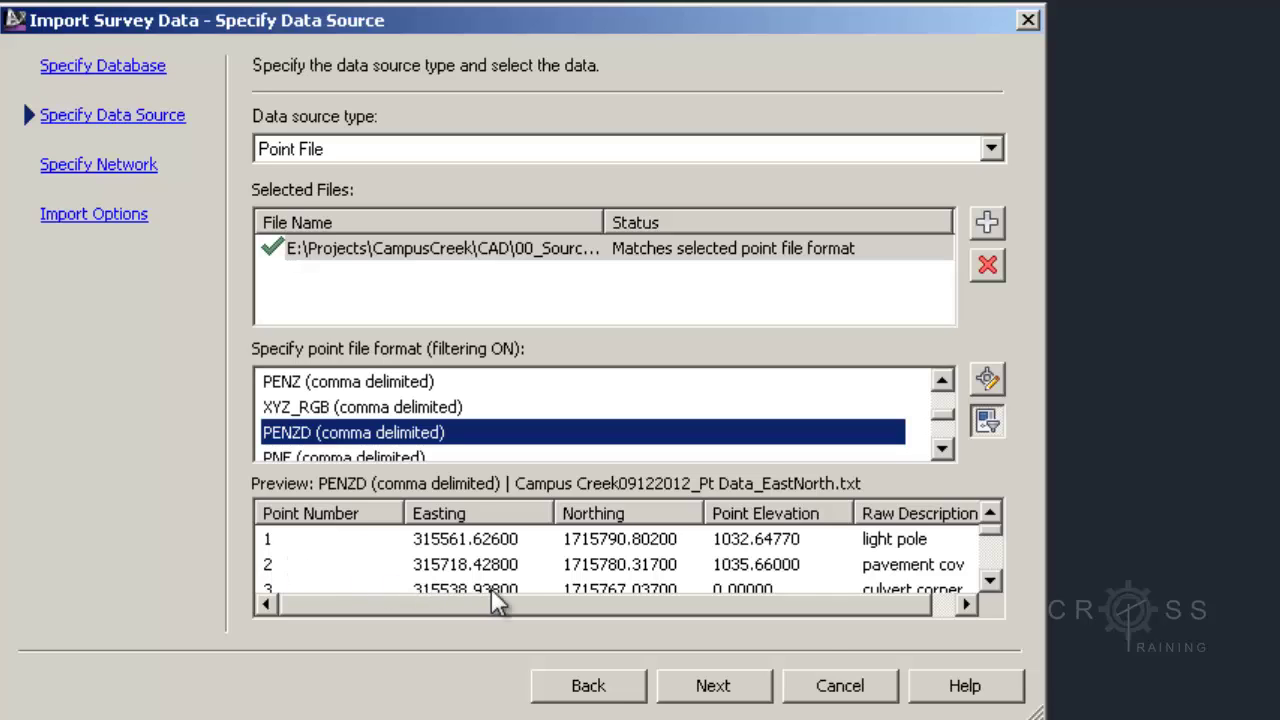
pyautogui.scroll(-1, 846, 568)
pyautogui.scroll(1, 846, 565)
pyautogui.scroll(-3, 1000, 580)
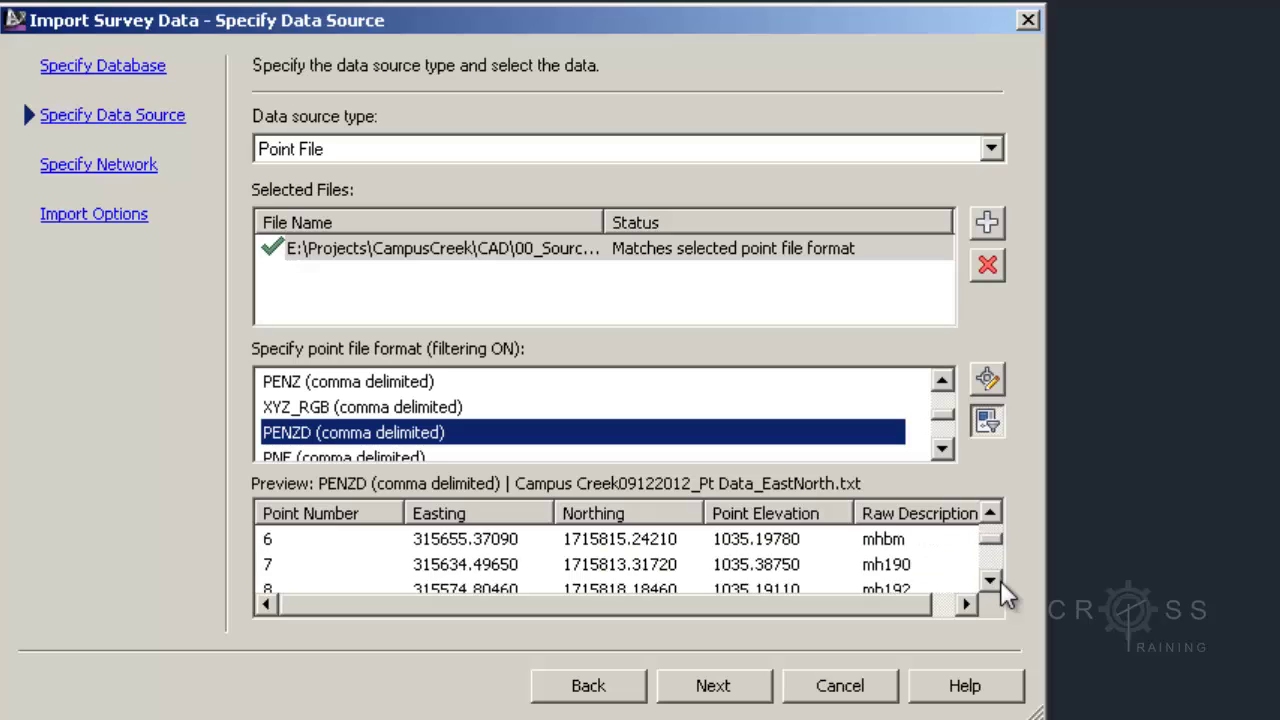
pyautogui.scroll(-4, 1000, 580)
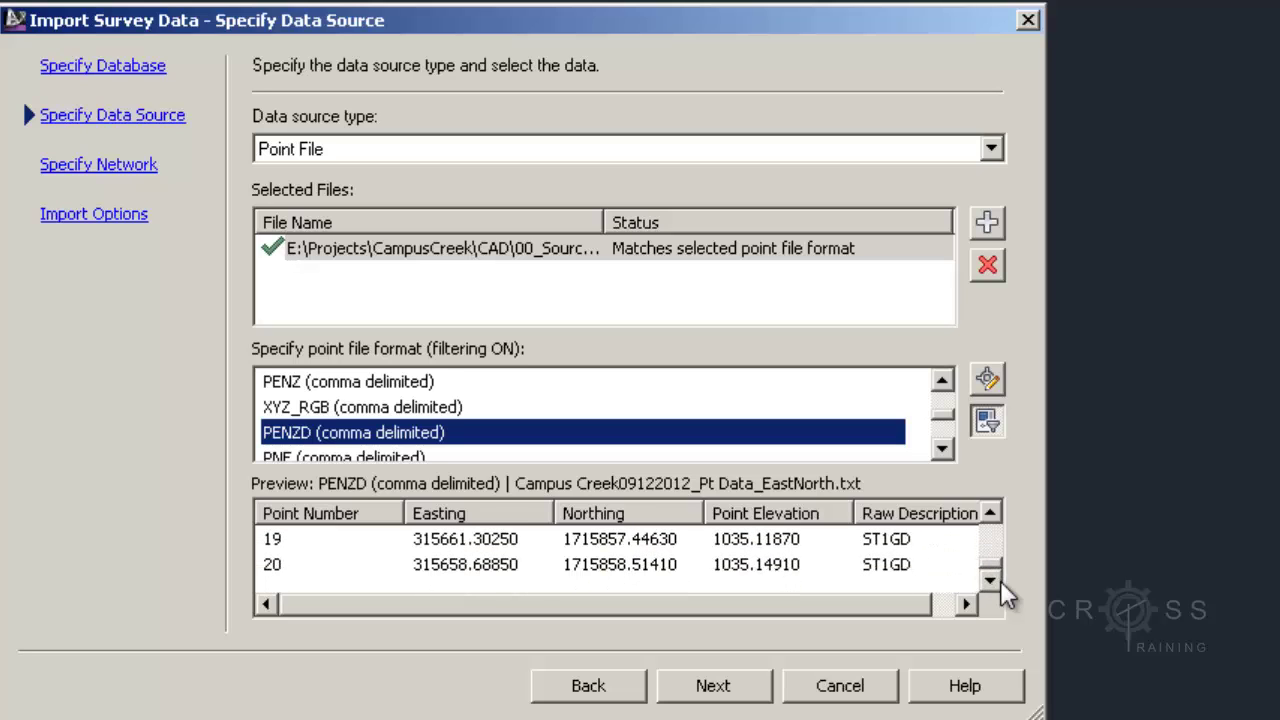
pyautogui.moveTo(1006, 559)
pyautogui.mouseDown()
pyautogui.moveTo(1005, 529)
pyautogui.moveTo(1004, 543)
pyautogui.mouseUp()
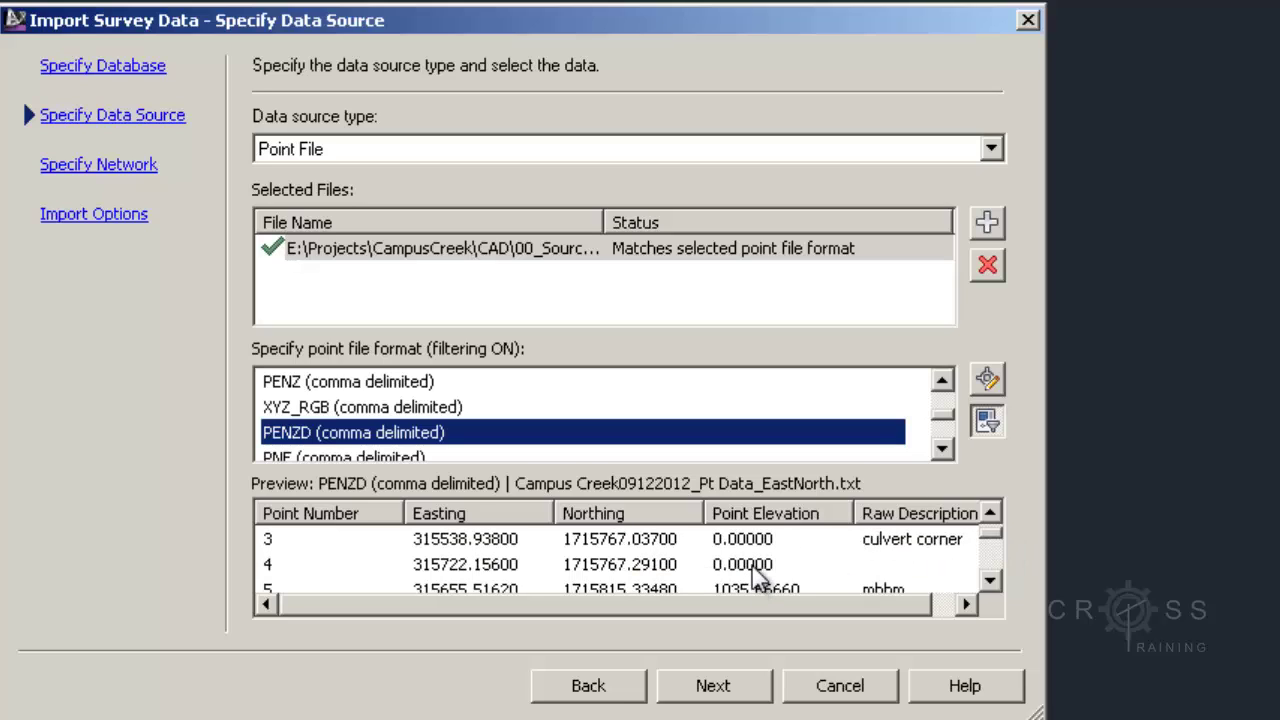
pyautogui.click(760, 556)
pyautogui.click(990, 515)
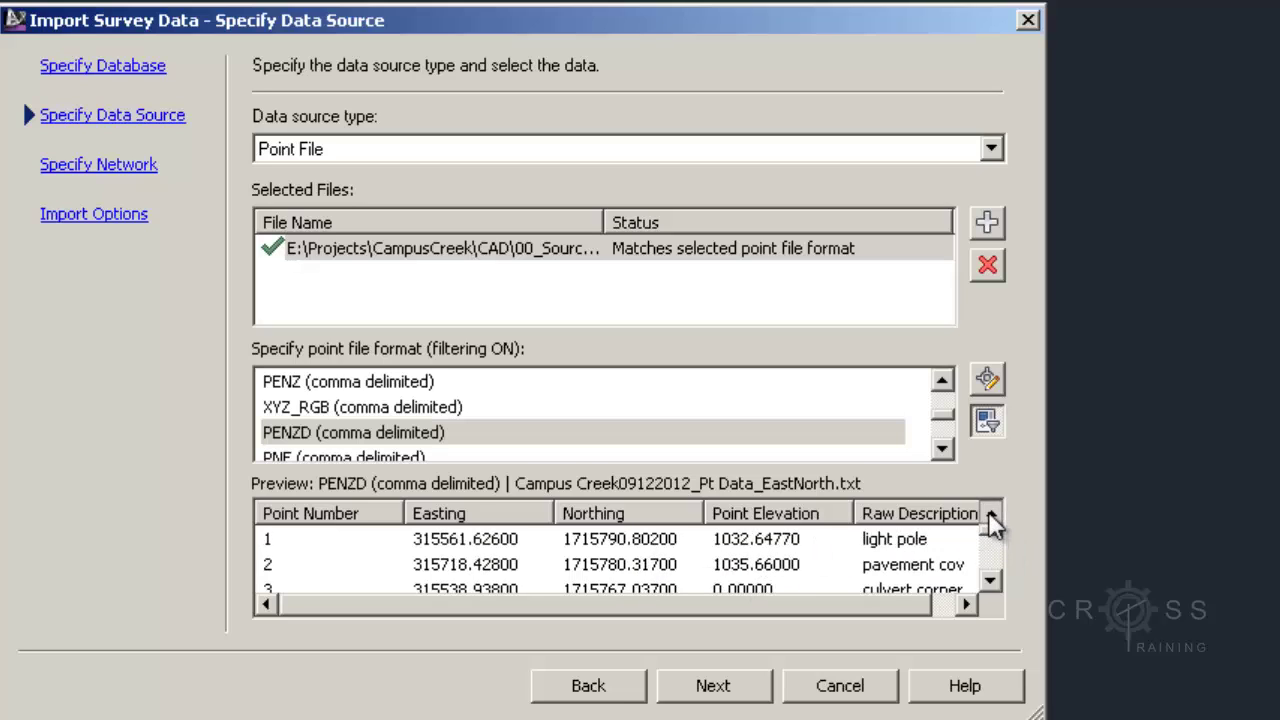
pyautogui.click(689, 444)
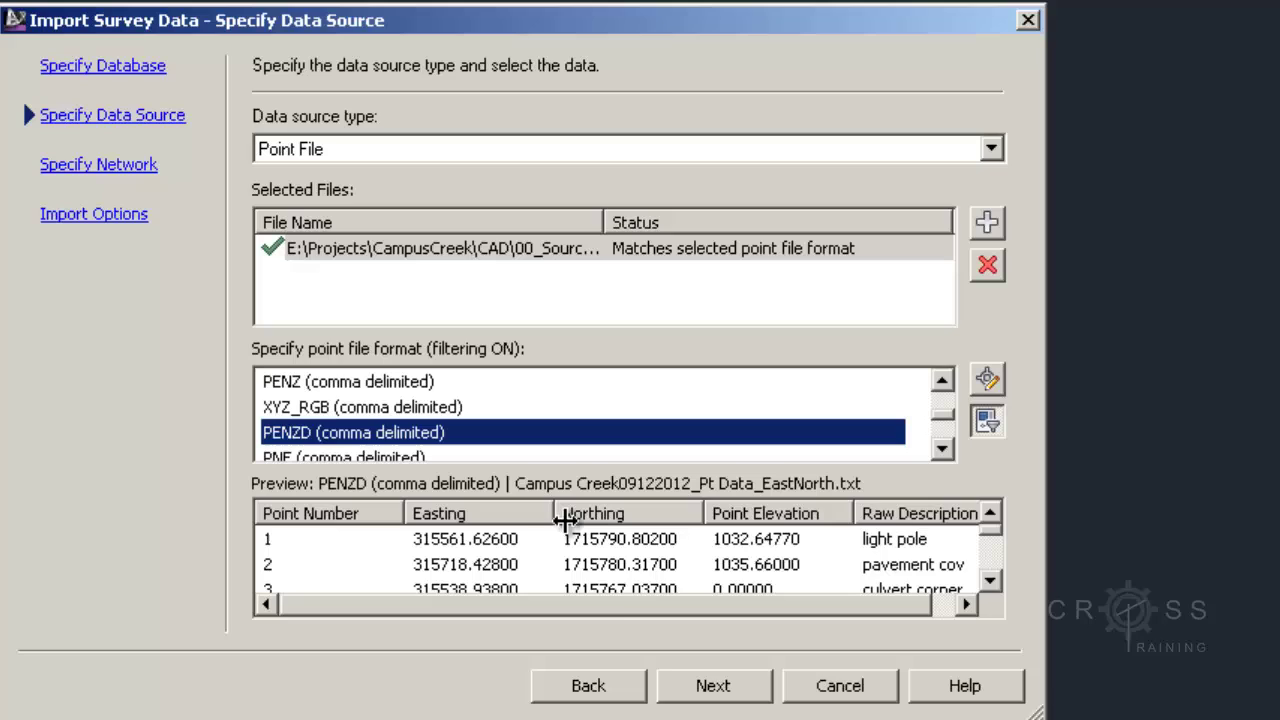
pyautogui.click(713, 686)
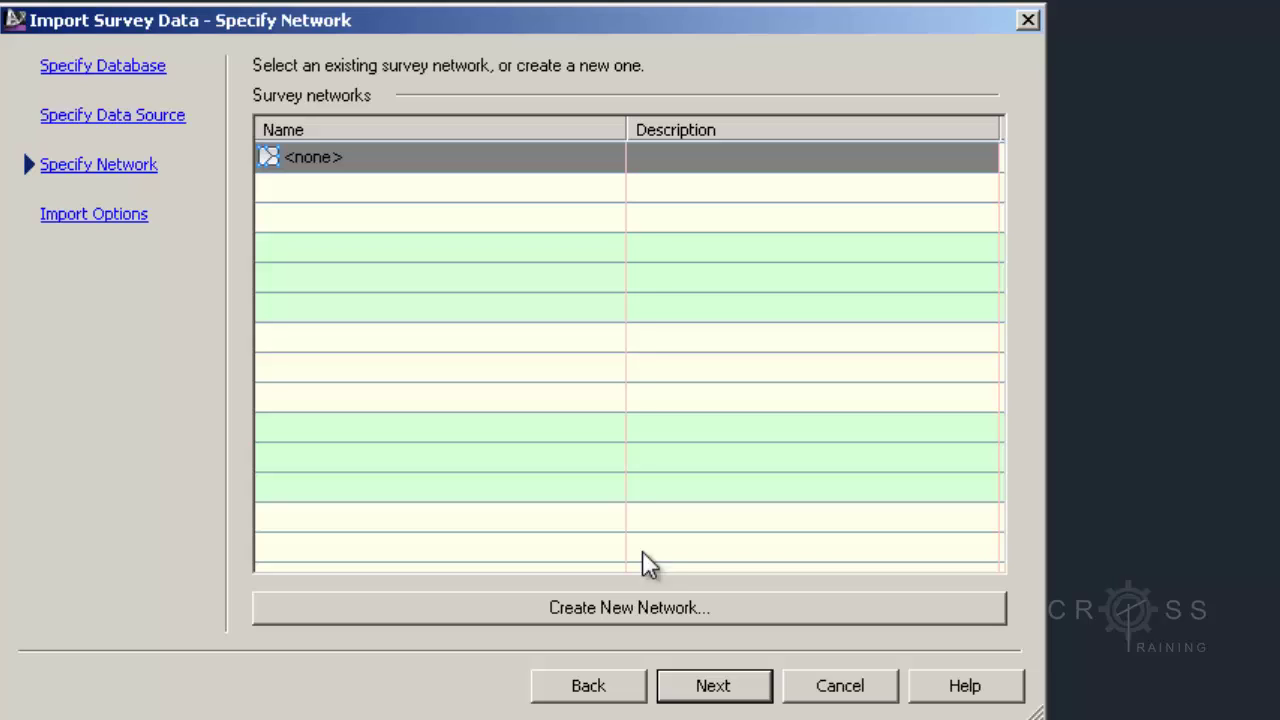
# Step: Create a new survey network named CampusCreekNtwk and select it for the import
pyautogui.click(762, 613)
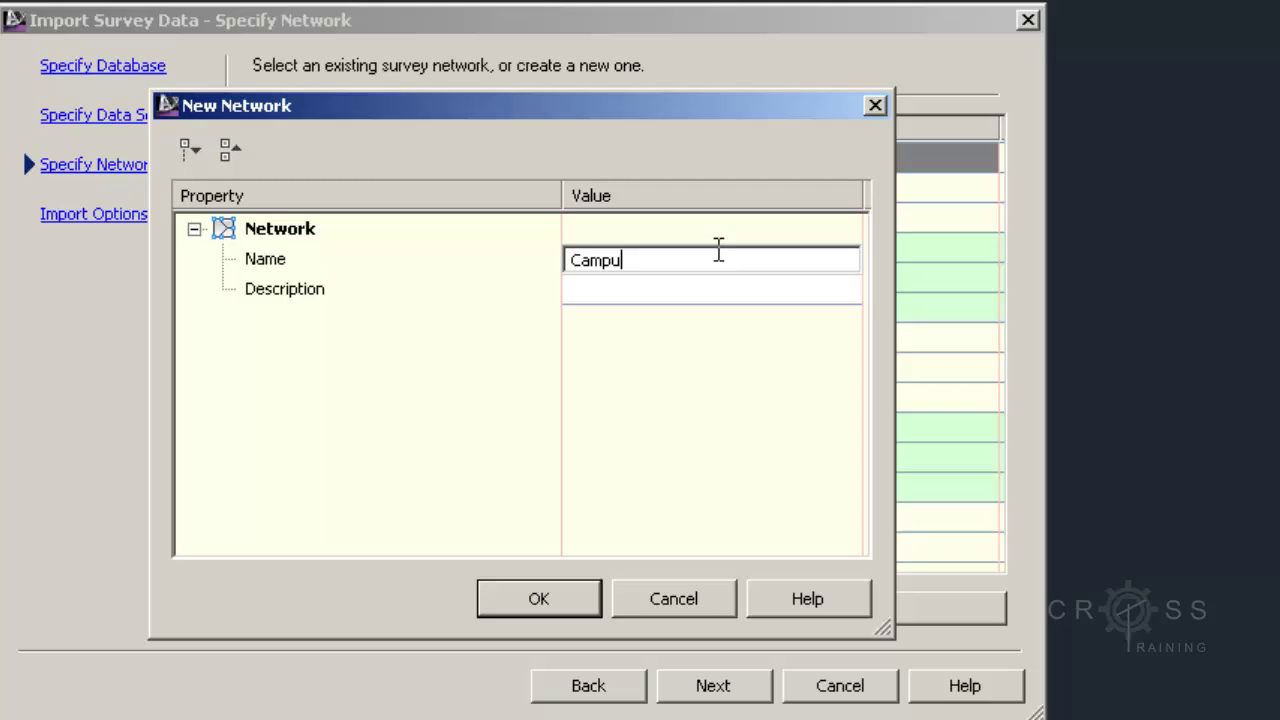
pyautogui.write('sCreekNtwk')
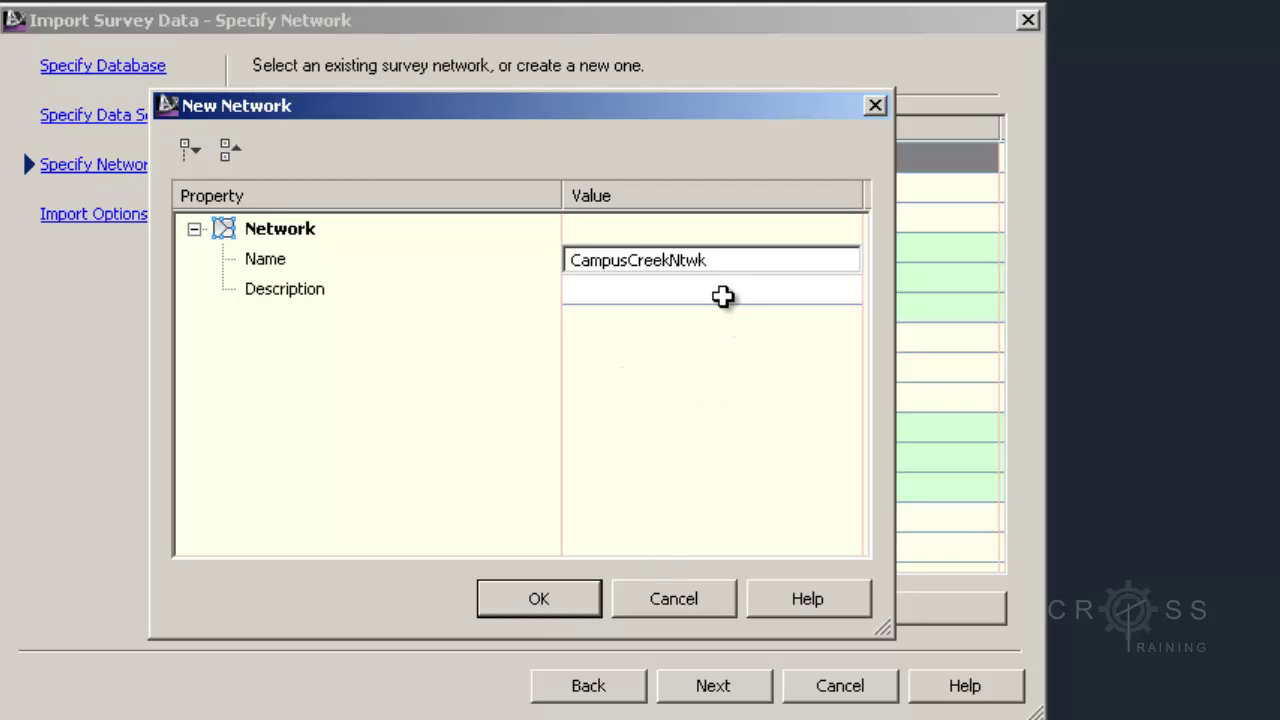
pyautogui.click(722, 289)
pyautogui.click(546, 603)
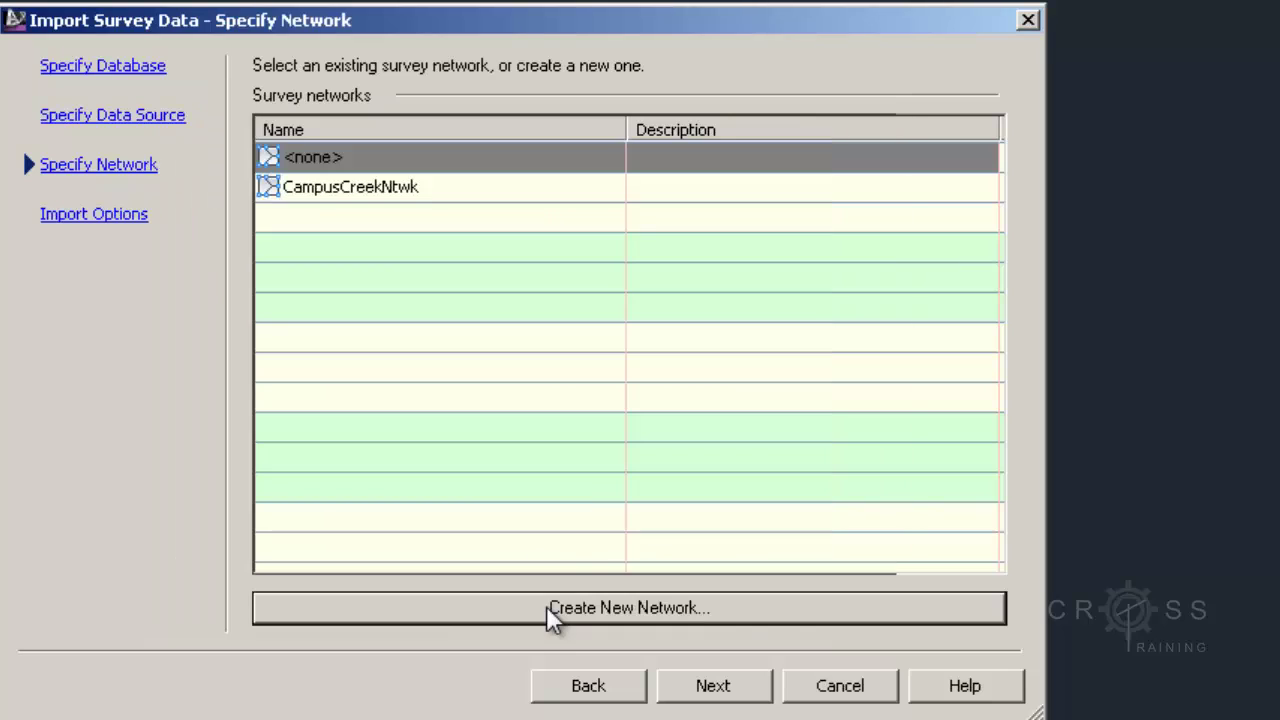
pyautogui.click(425, 196)
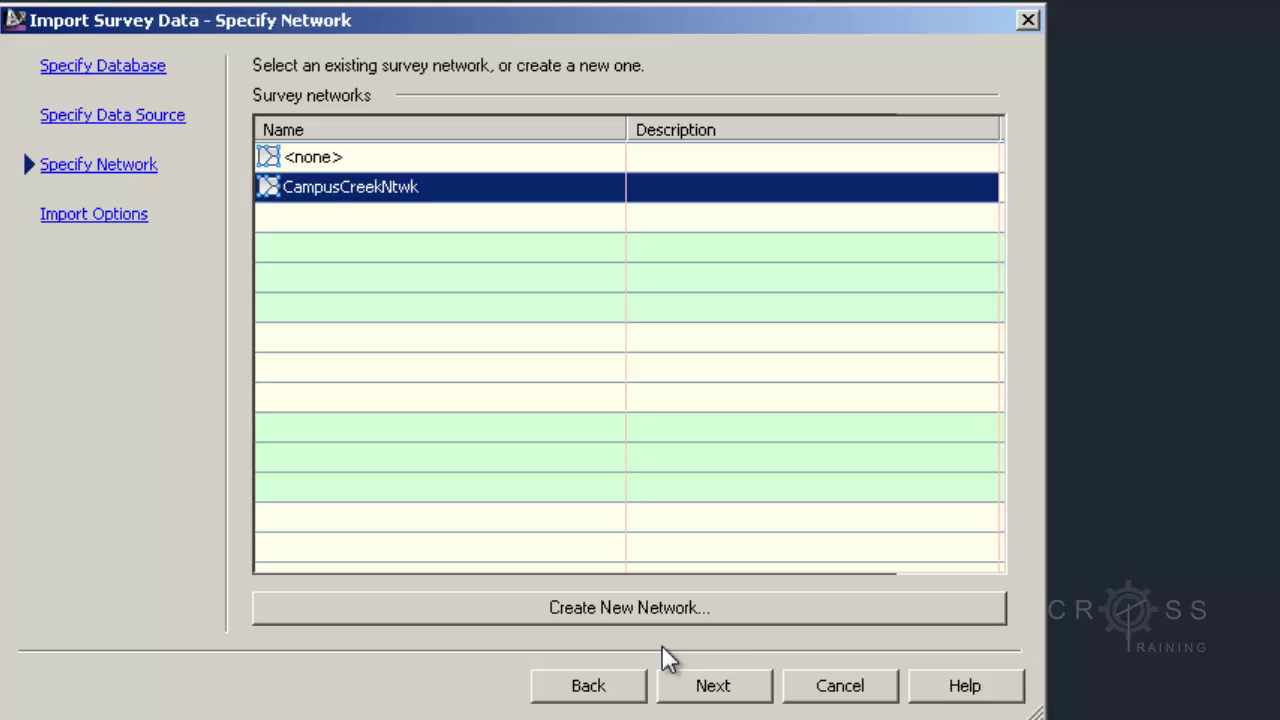
# Step: On Import Options, use the CampusCreekFDB figure prefix database and process linework with the CampusCreekLWCS code set
pyautogui.click(729, 692)
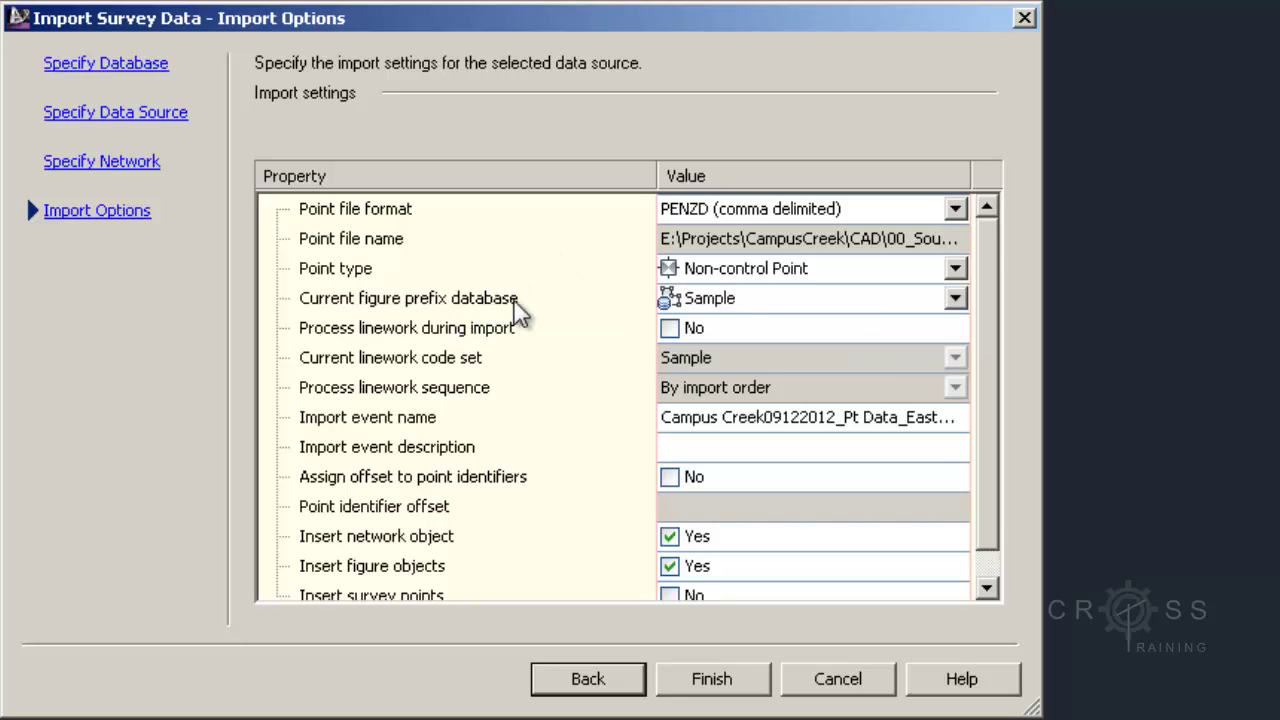
pyautogui.click(956, 300)
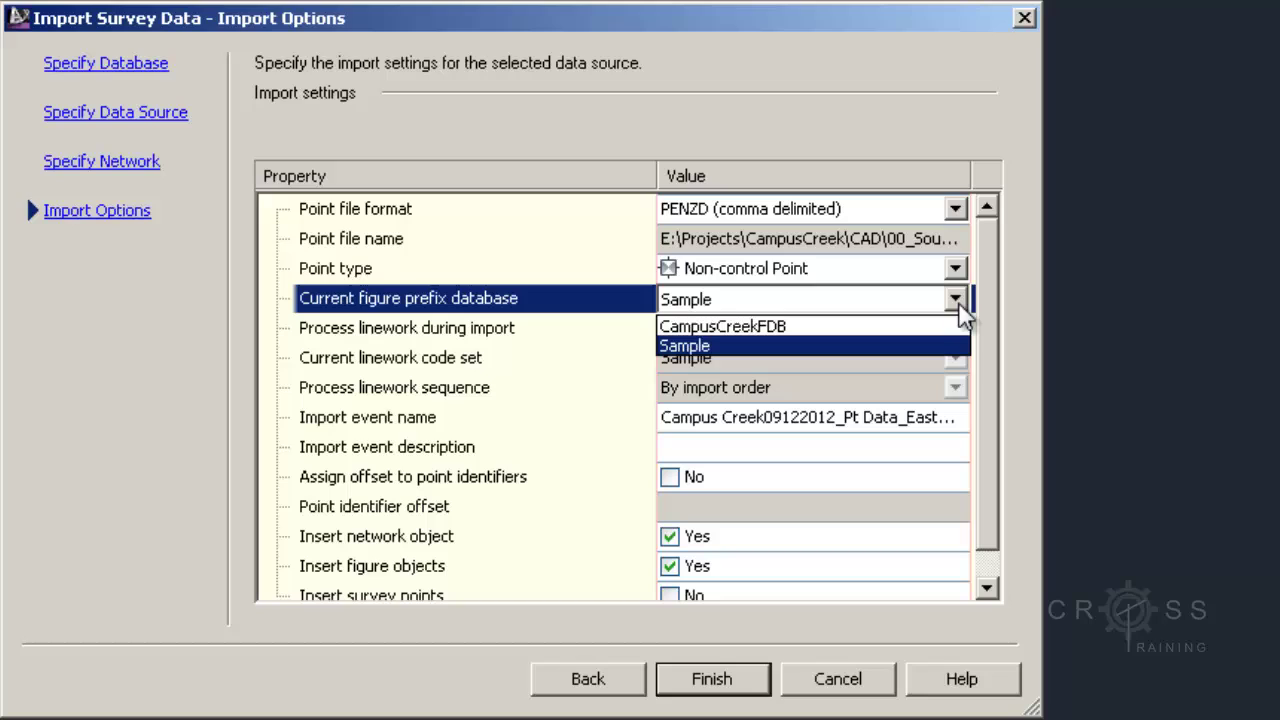
pyautogui.click(905, 326)
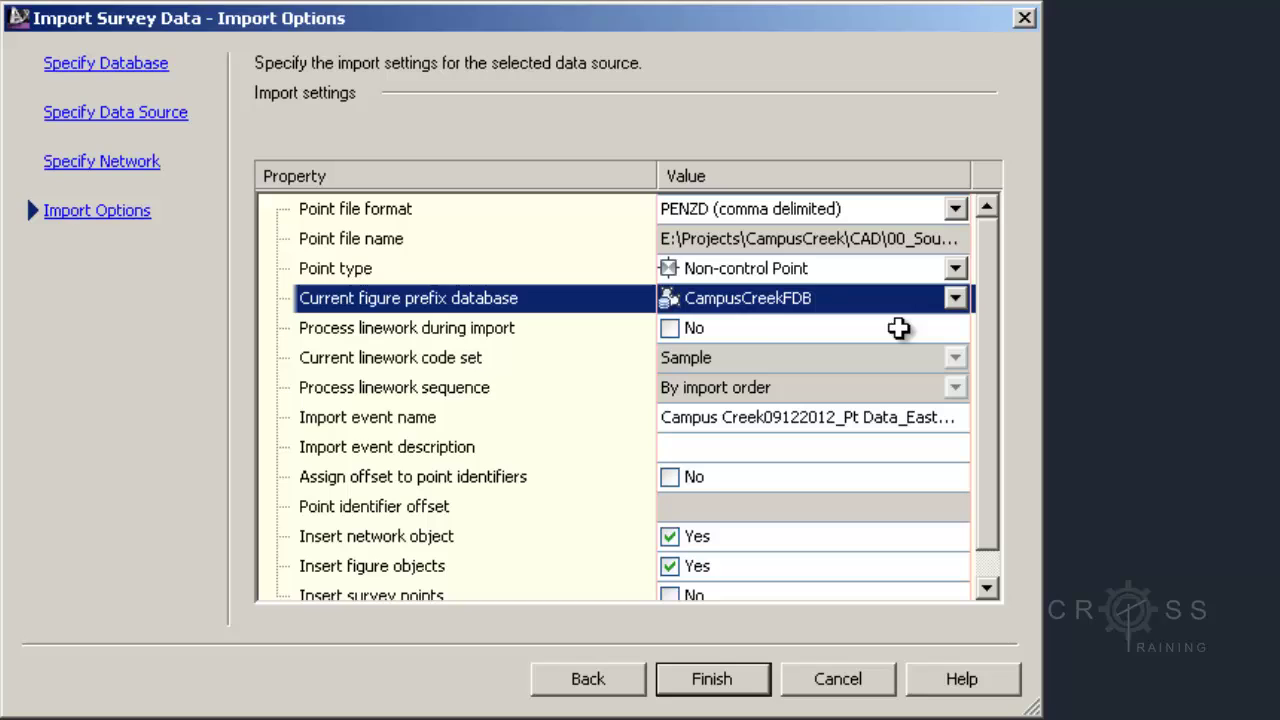
pyautogui.click(669, 328)
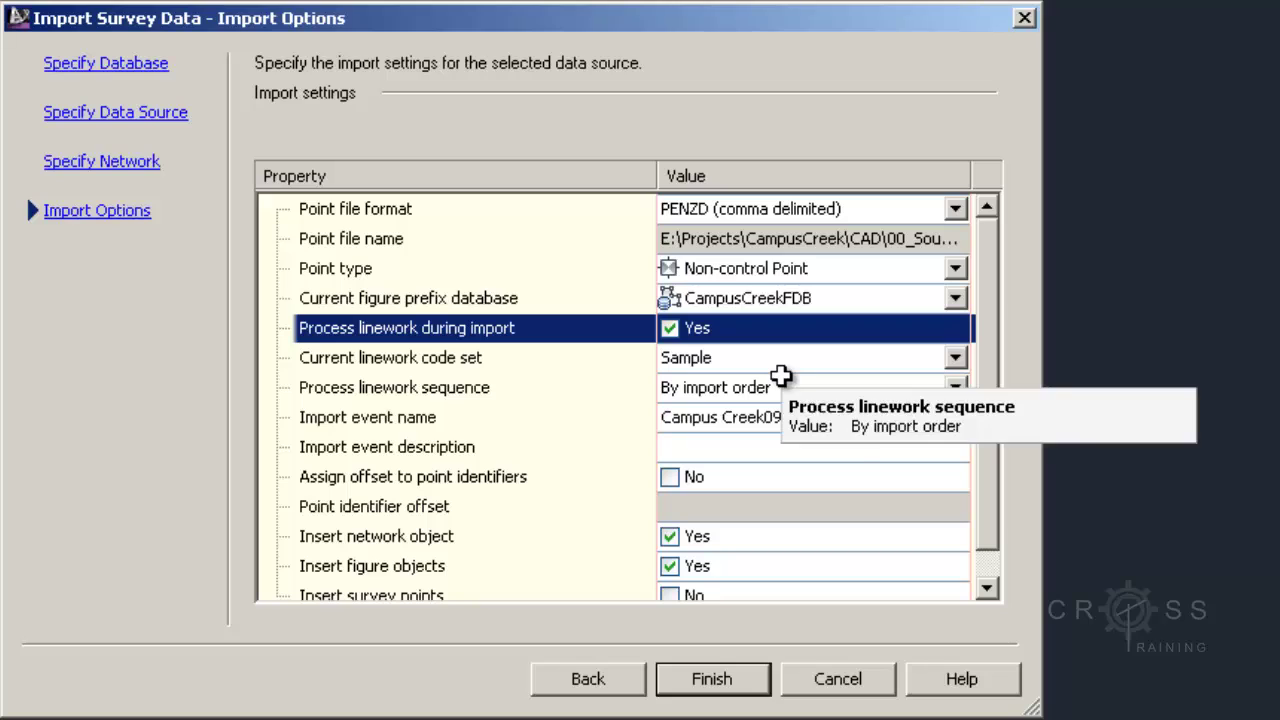
pyautogui.click(958, 360)
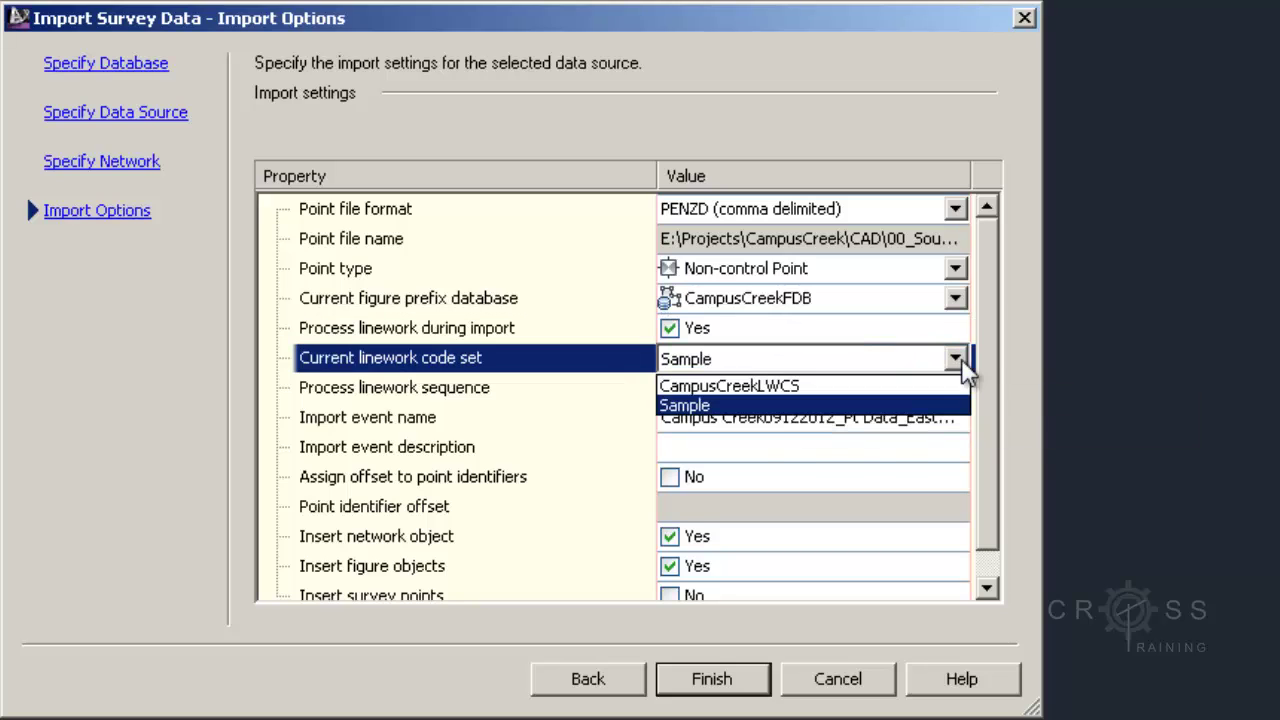
pyautogui.click(929, 385)
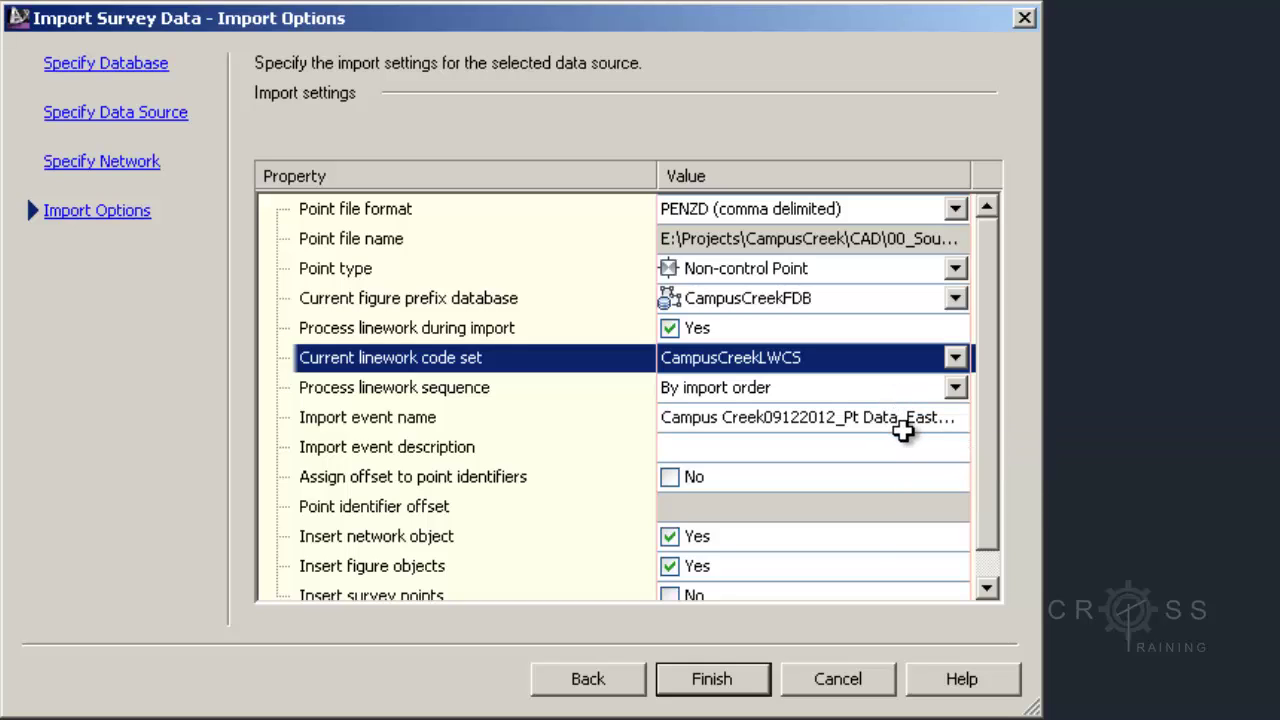
pyautogui.click(912, 424)
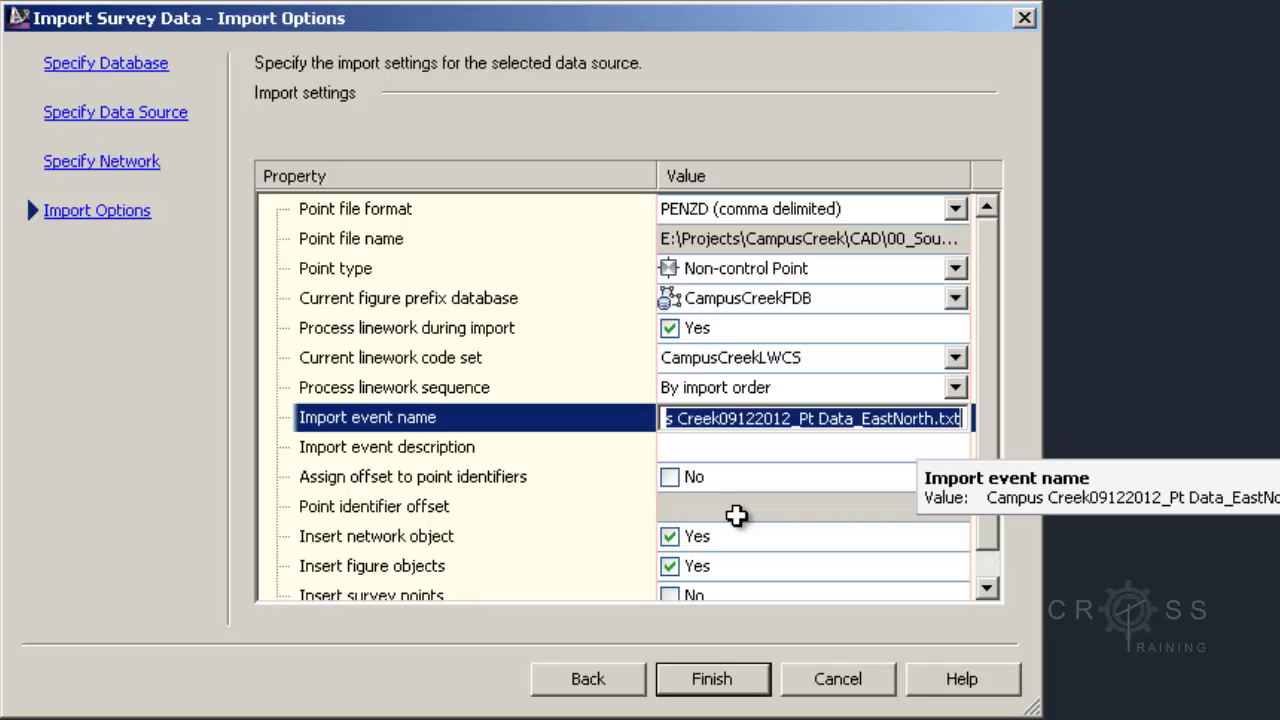
# Step: Set Insert network object to No
pyautogui.click(432, 507)
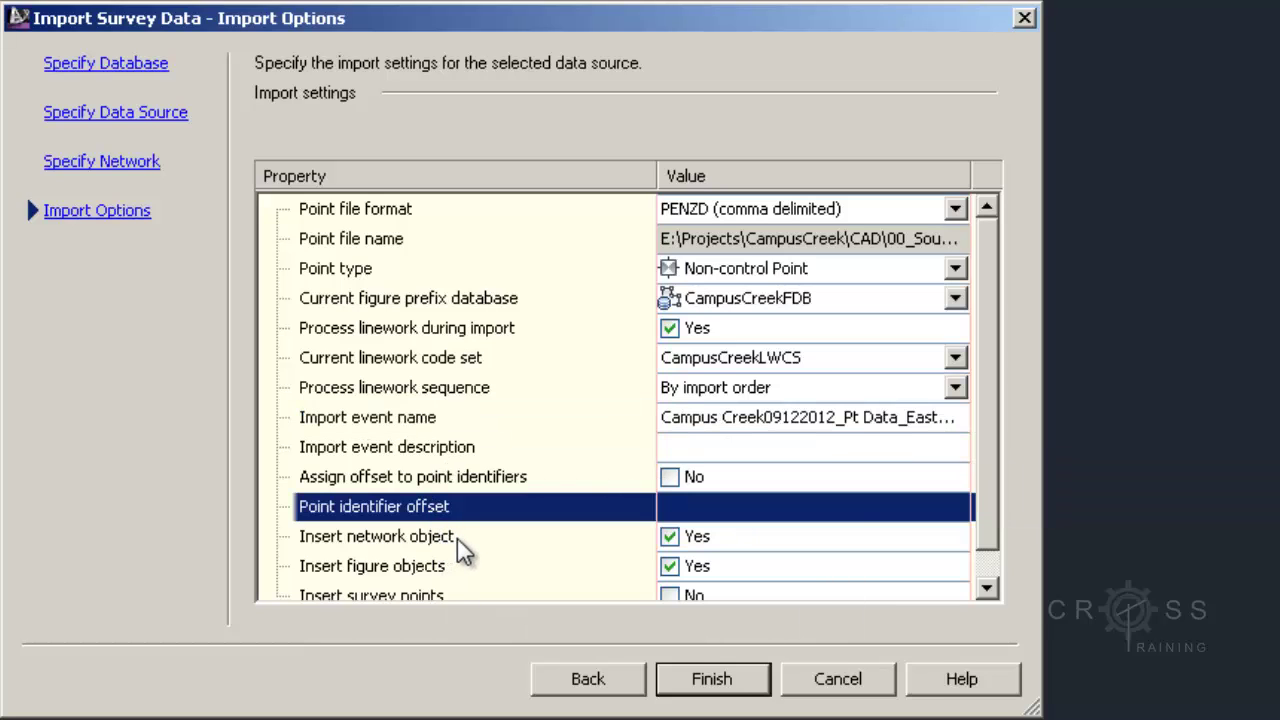
pyautogui.click(465, 537)
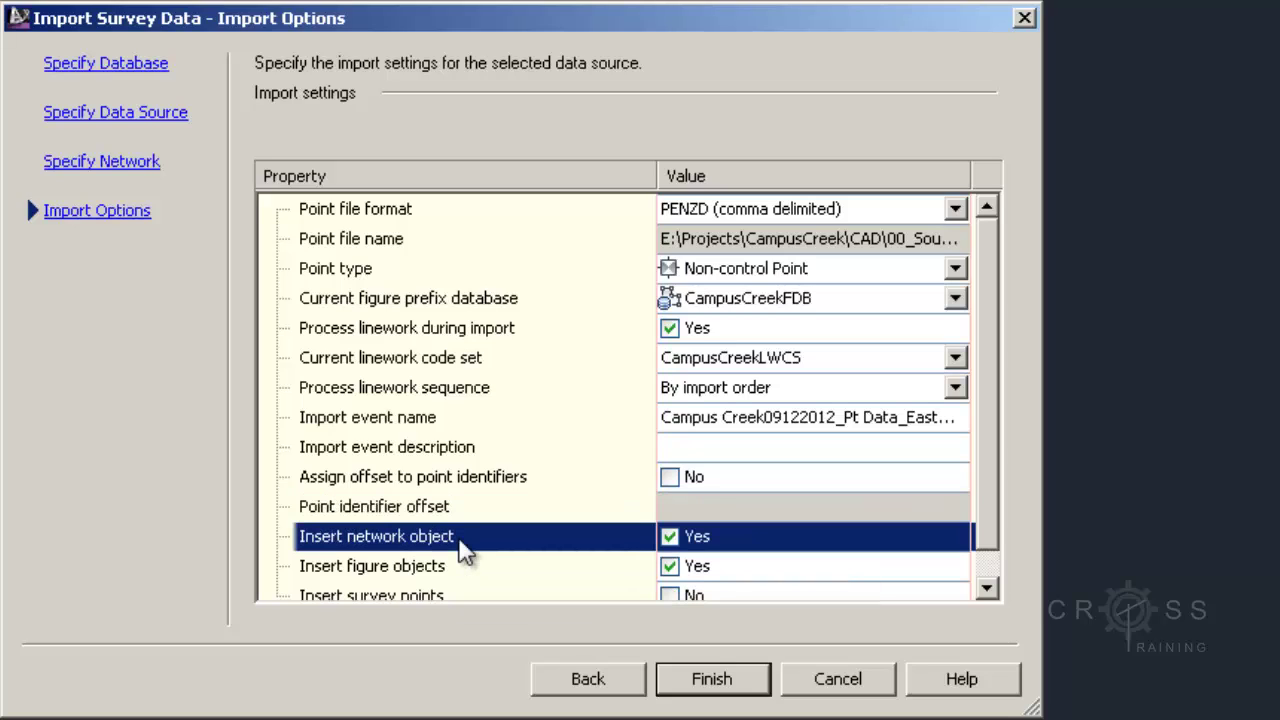
pyautogui.click(456, 566)
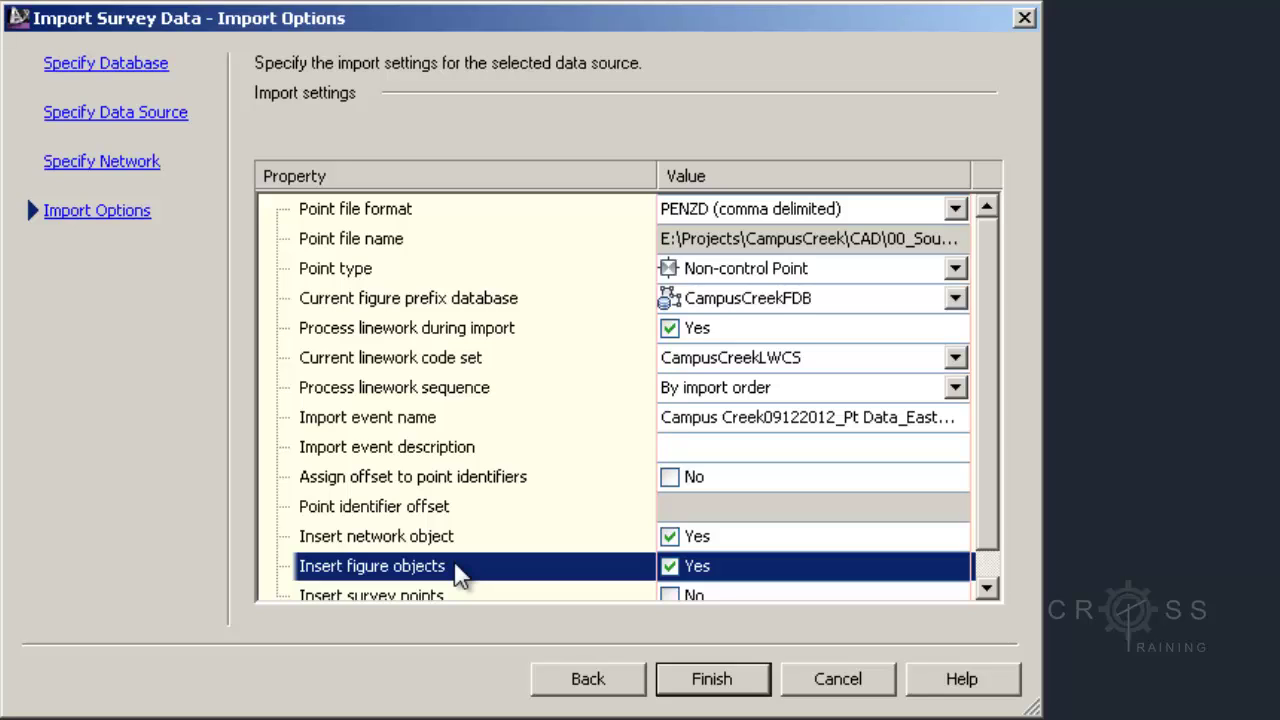
pyautogui.click(424, 537)
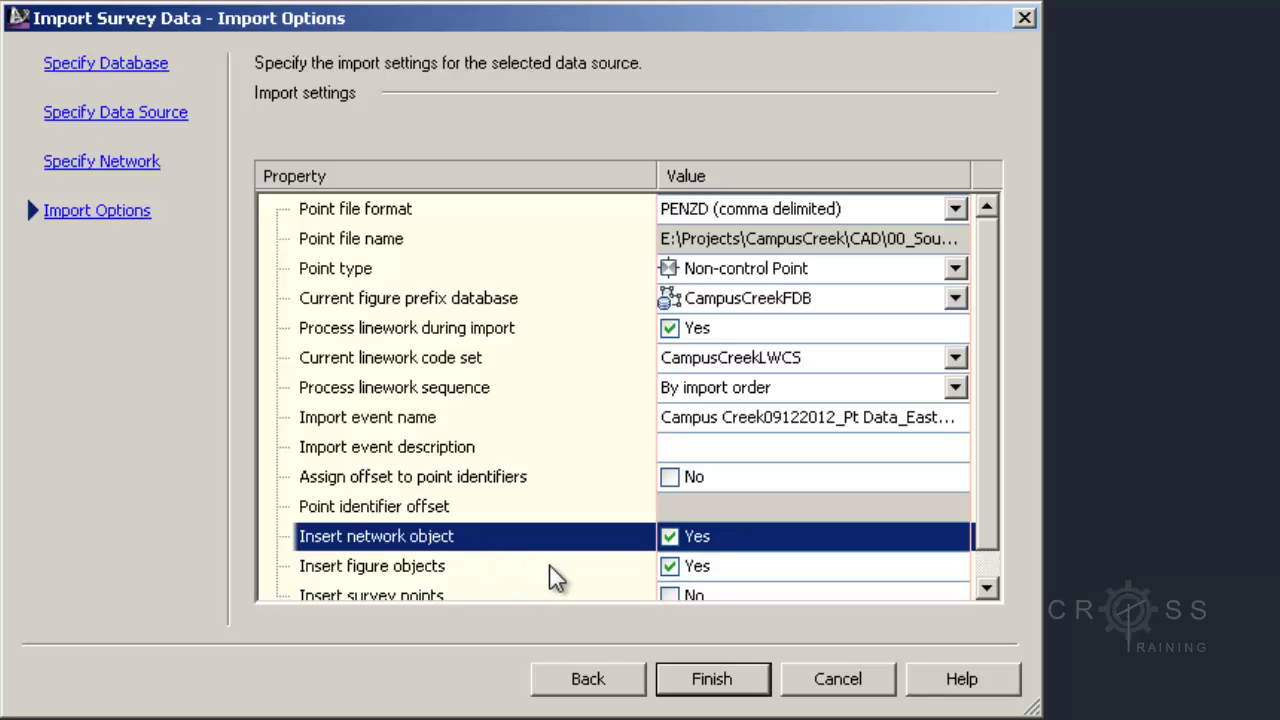
pyautogui.click(692, 540)
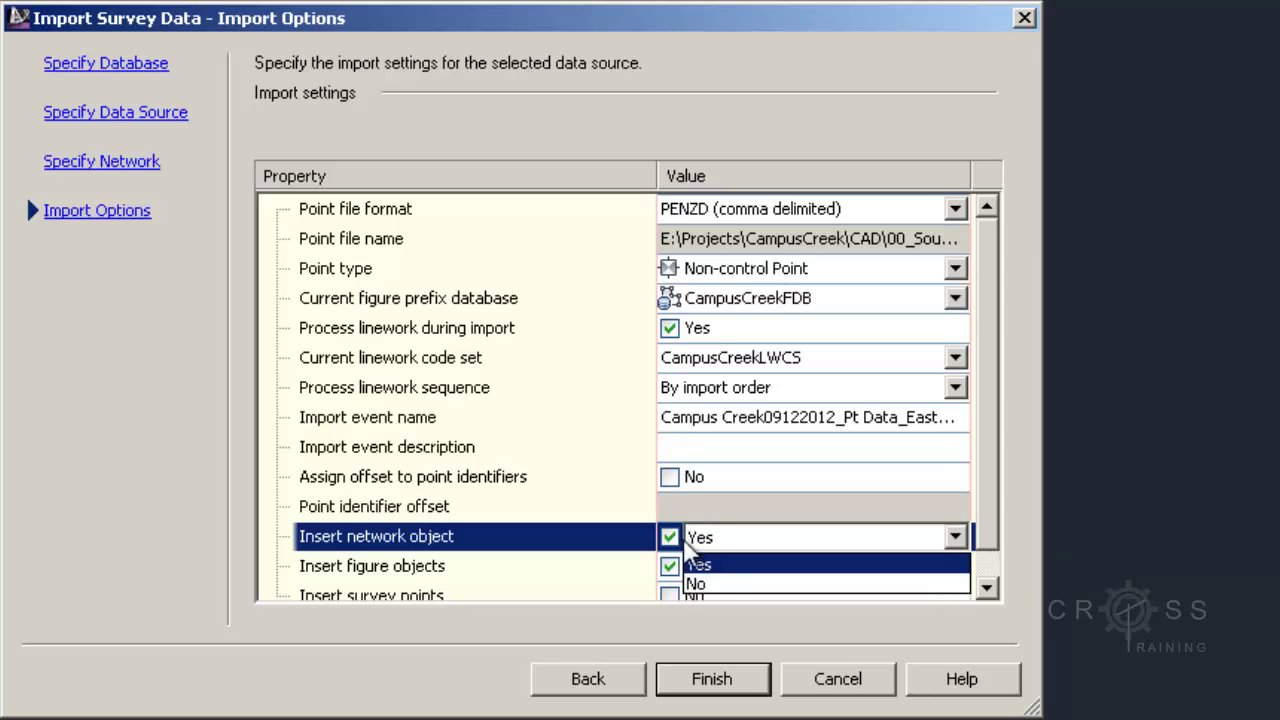
pyautogui.click(716, 584)
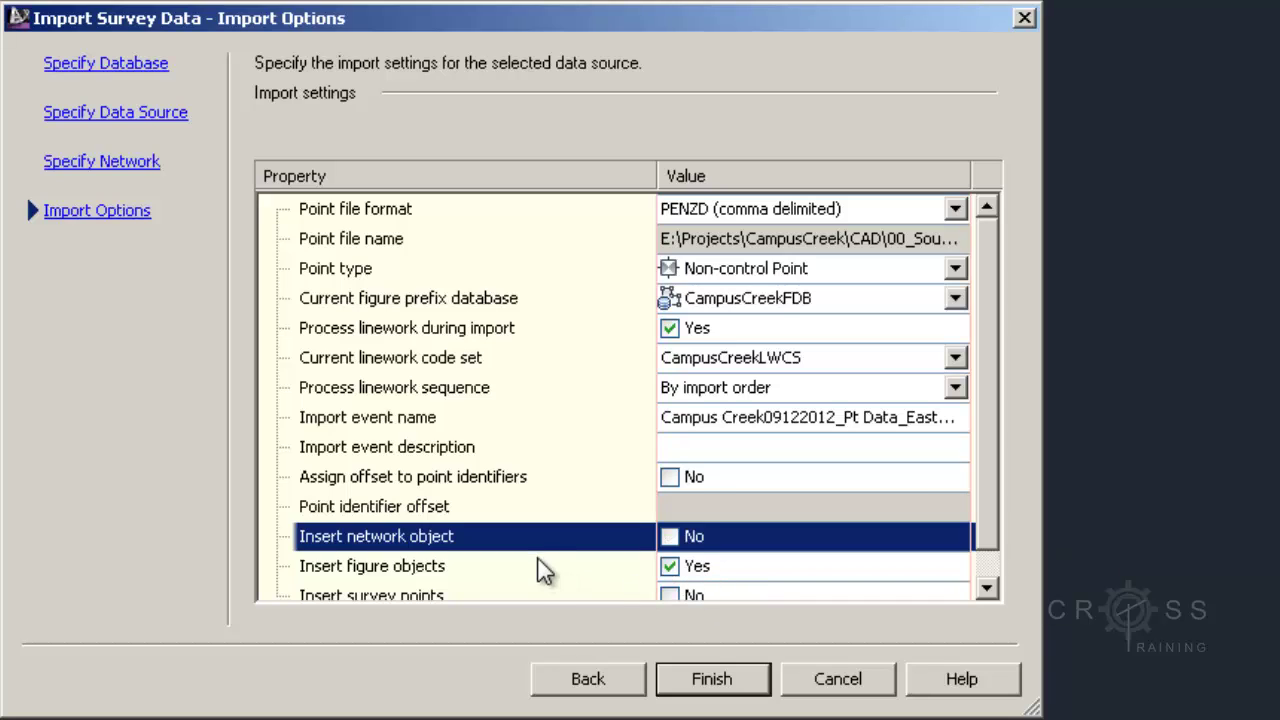
# Step: Turn on Insert survey points and finish the import so the points are drawn
pyautogui.click(987, 588)
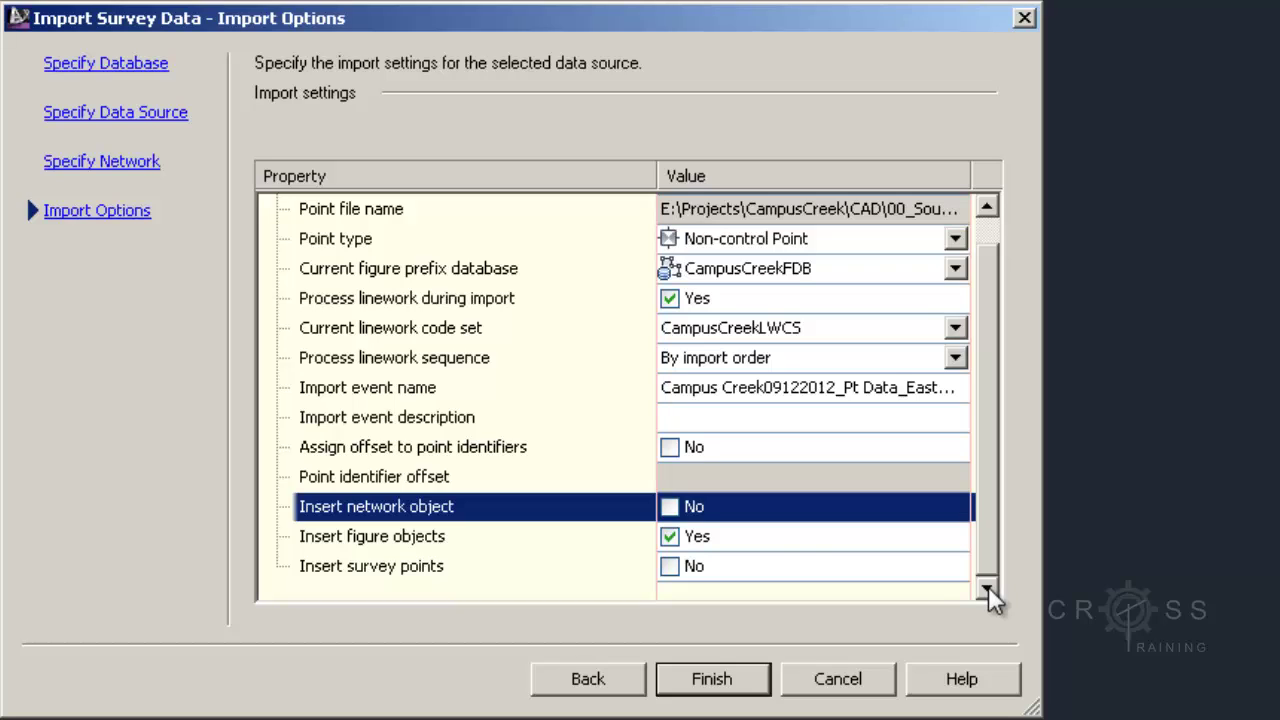
pyautogui.click(668, 566)
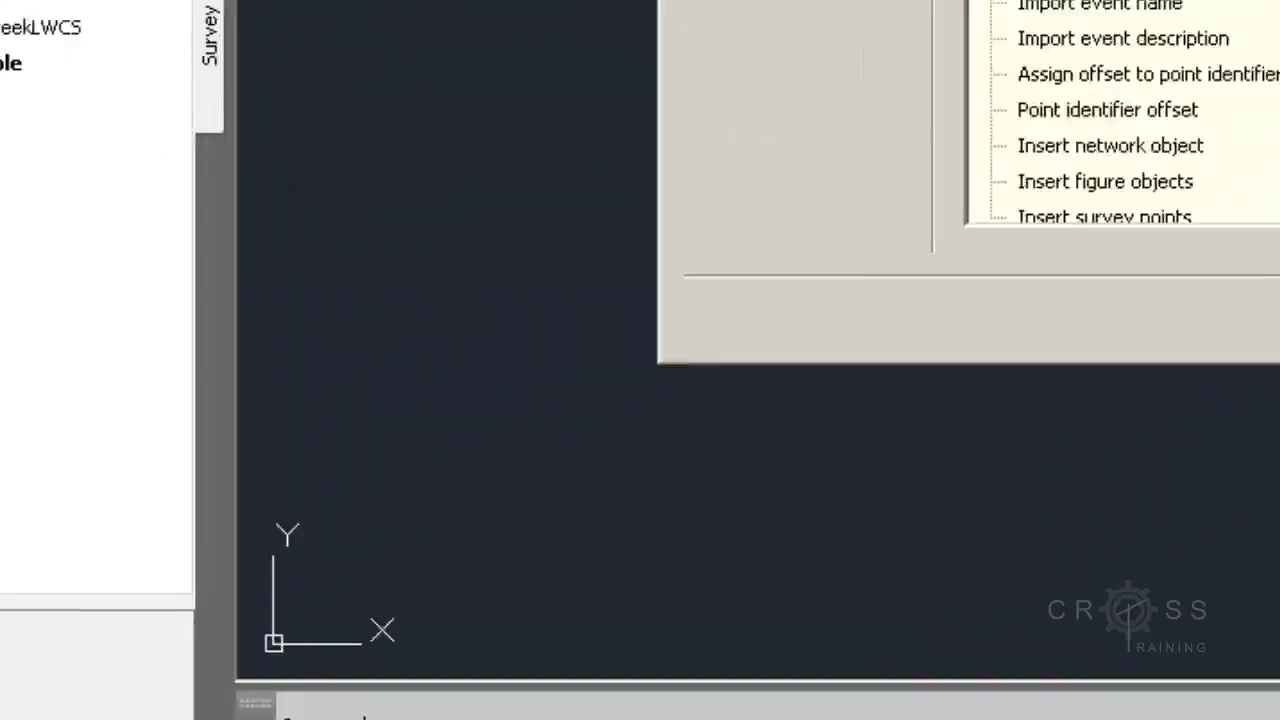
pyautogui.click(712, 679)
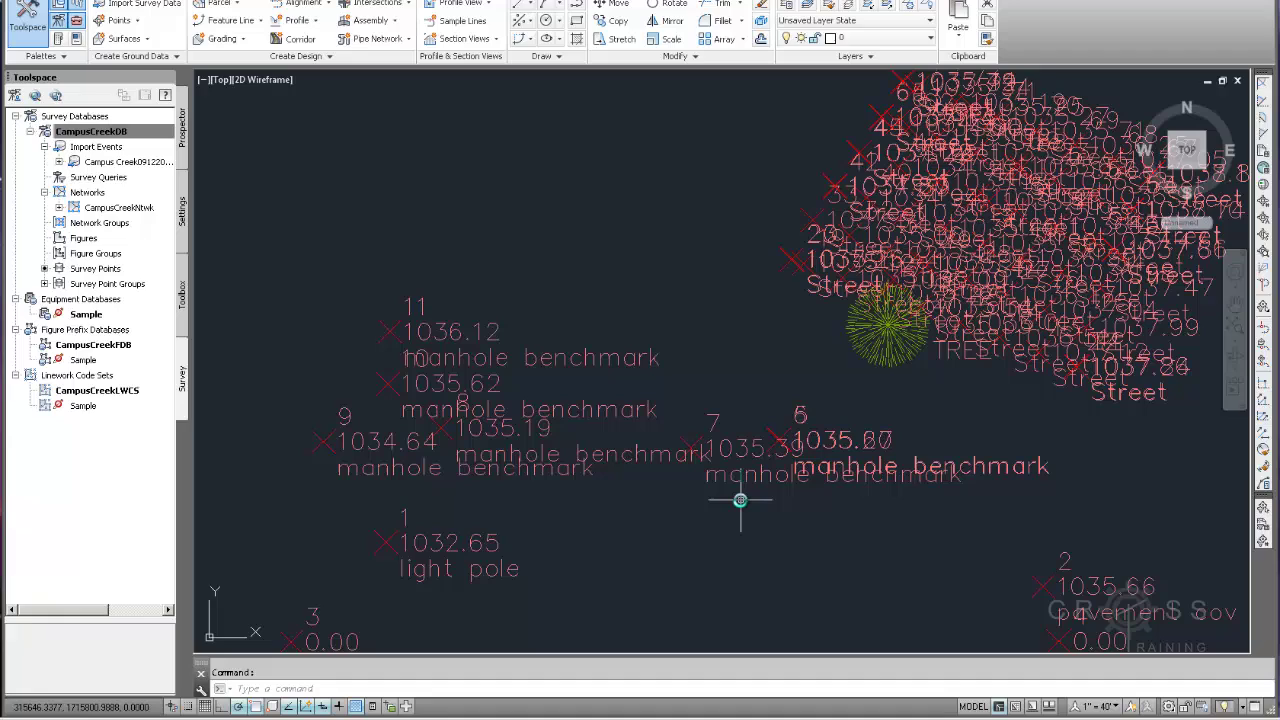